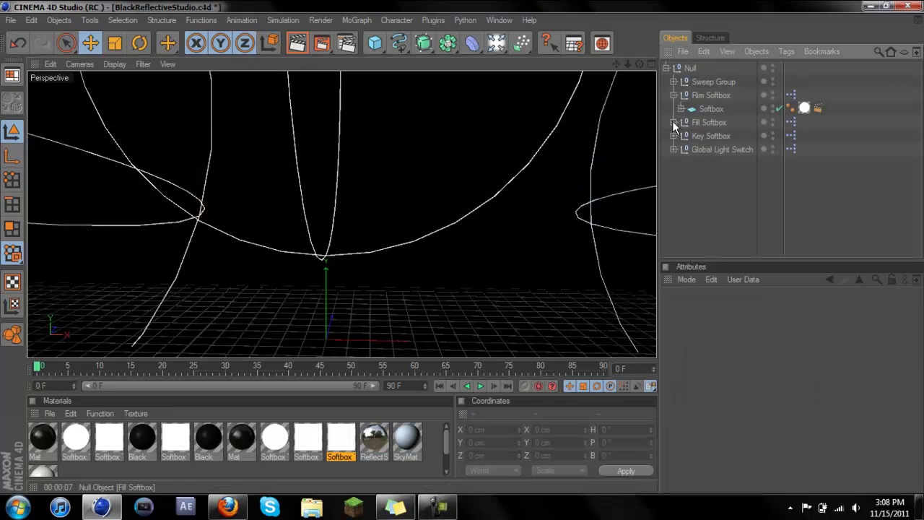
Collapse the top-level Null group and rename it studio.
click(666, 68)
click(690, 68)
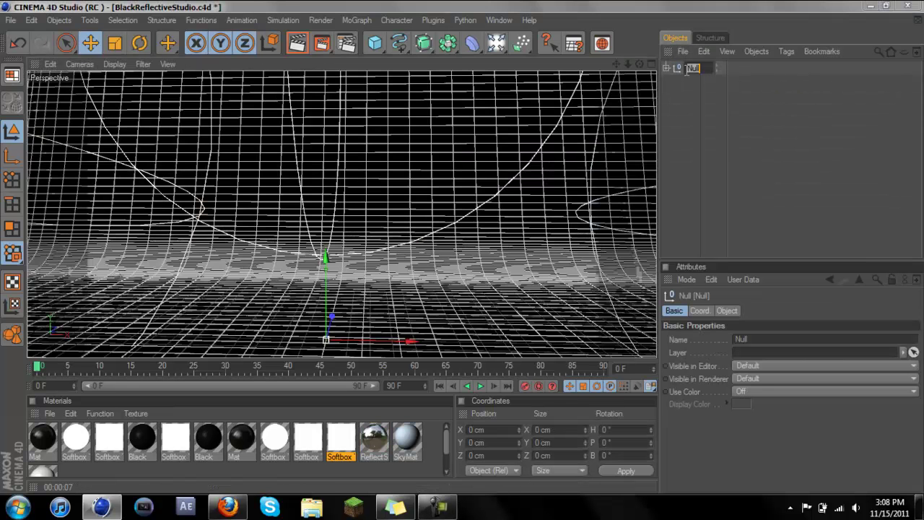
text(studio)
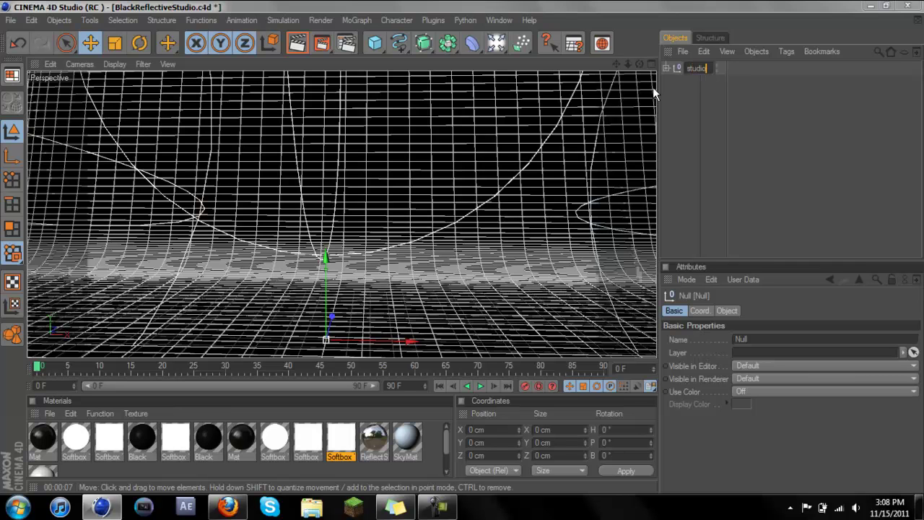
key(Return)
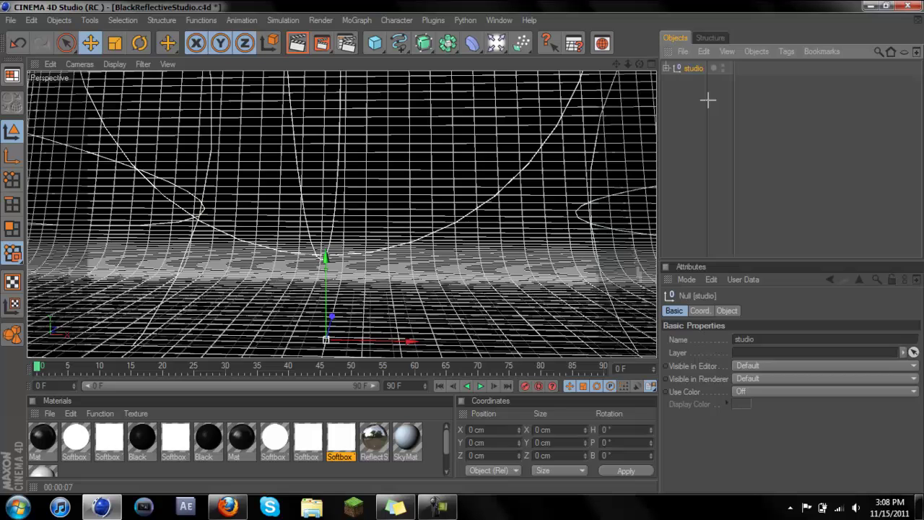
click(730, 105)
scroll(377, 159, down, 2)
scroll(377, 157, up, 2)
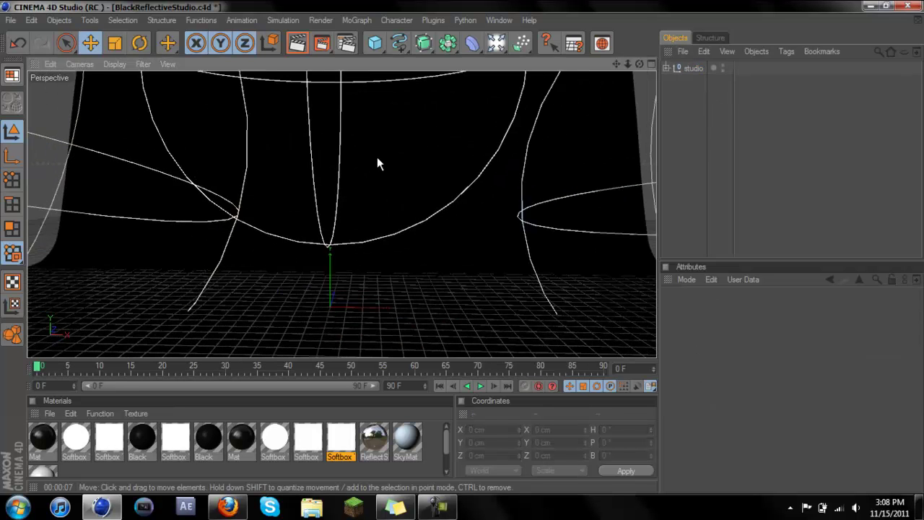
drag(640, 65, 577, 58)
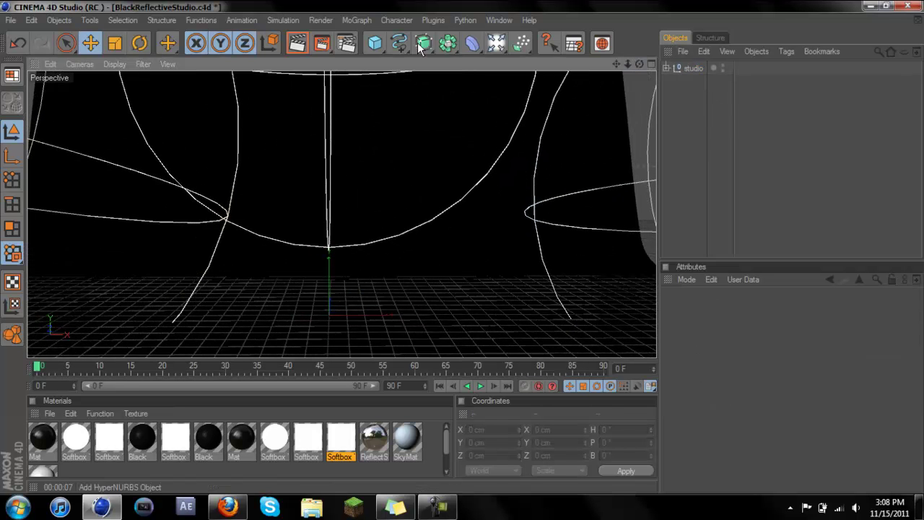
click(380, 38)
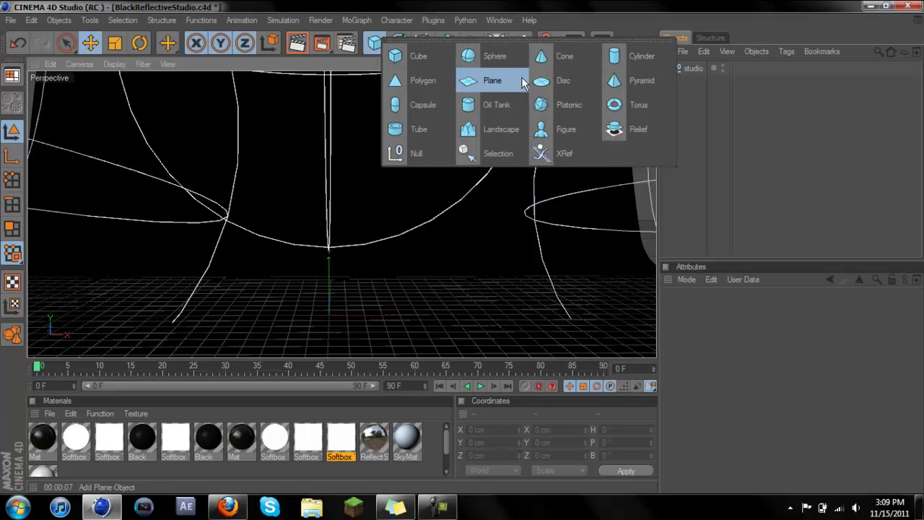
click(563, 105)
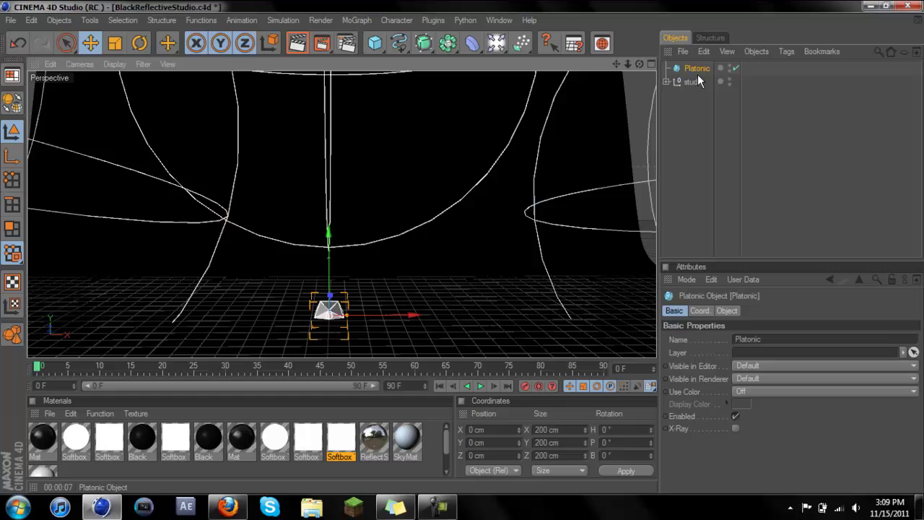
drag(329, 231, 329, 221)
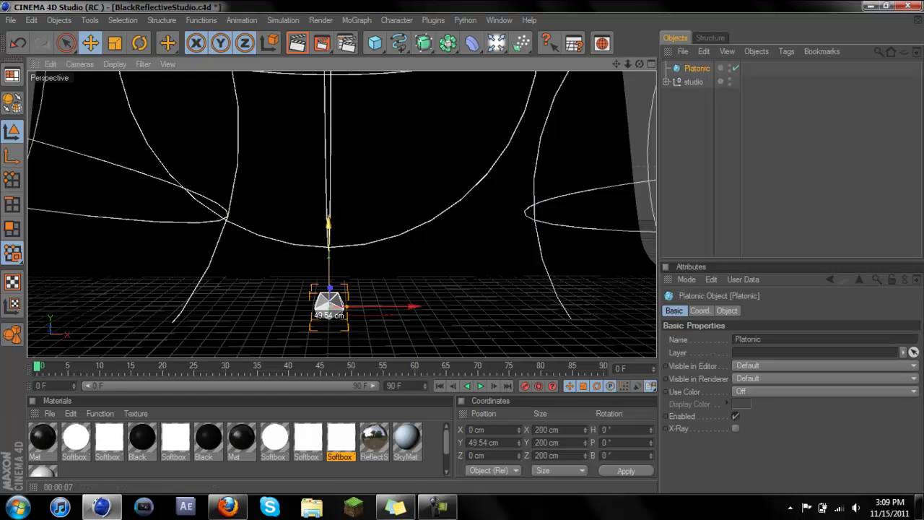
key(ctrl+z)
key(ctrl+z)
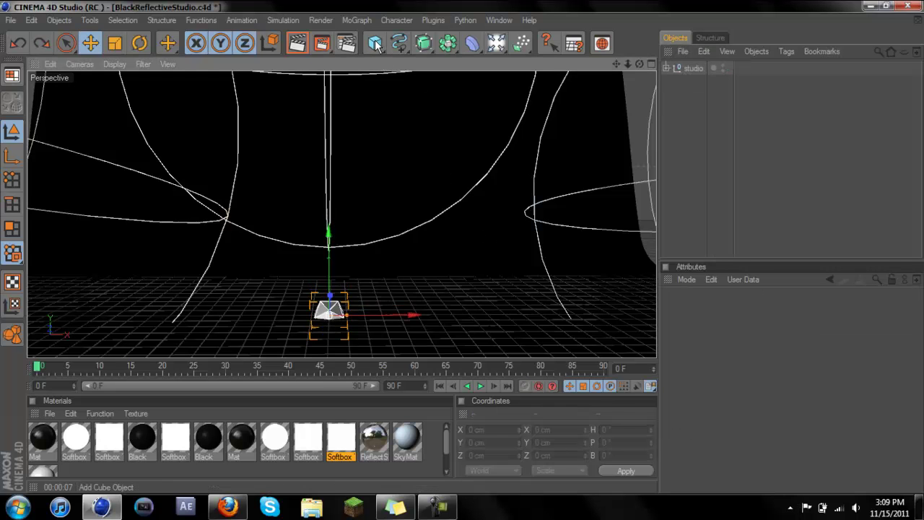
Add a Sphere primitive to the scene and create a new material for it.
click(377, 45)
click(492, 61)
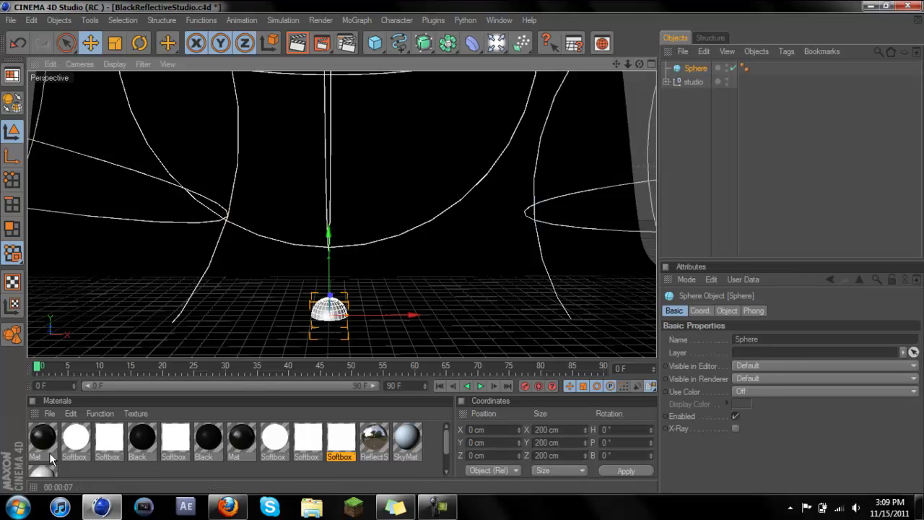
click(71, 413)
click(50, 413)
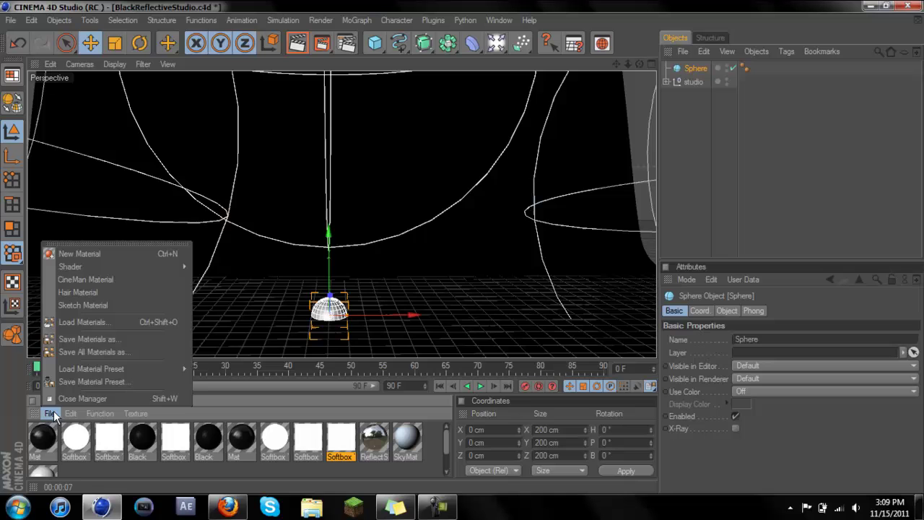
click(92, 249)
Edit the new material and set its color to pure white, RGB 255, 255, 255.
double_click(41, 437)
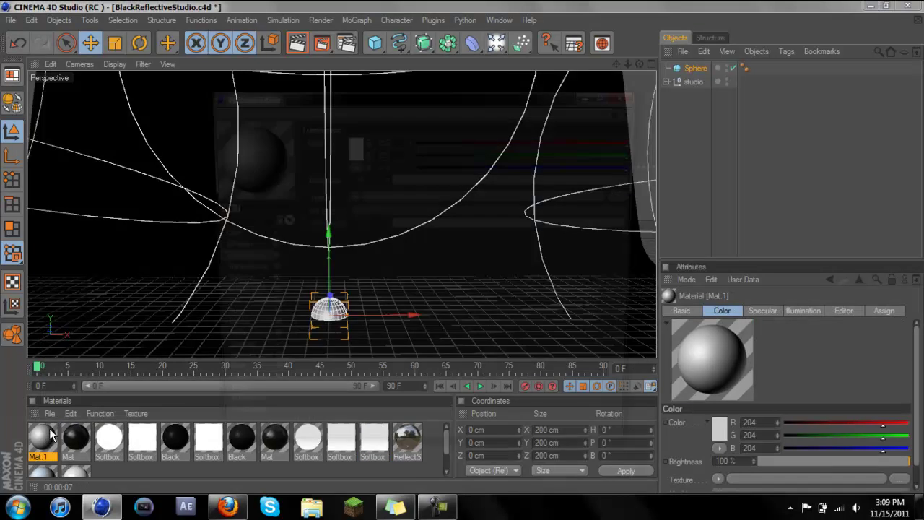
click(351, 145)
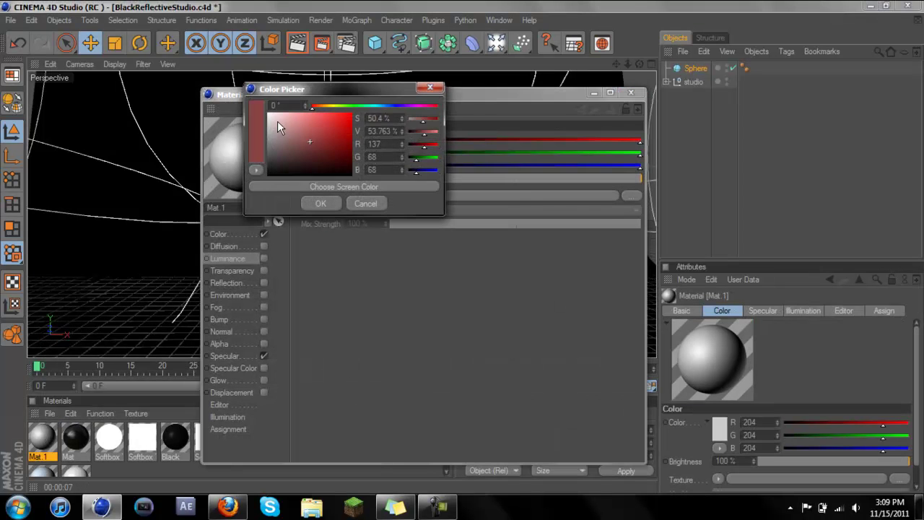
click(315, 202)
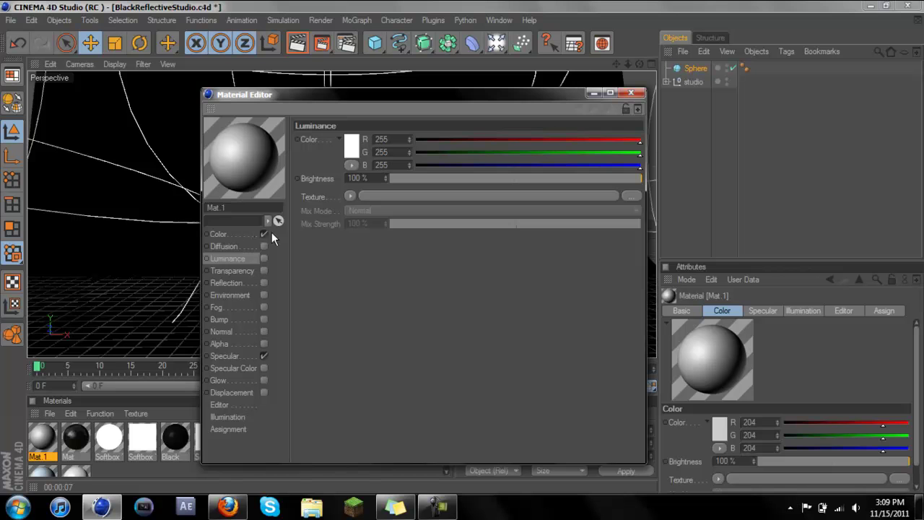
click(252, 235)
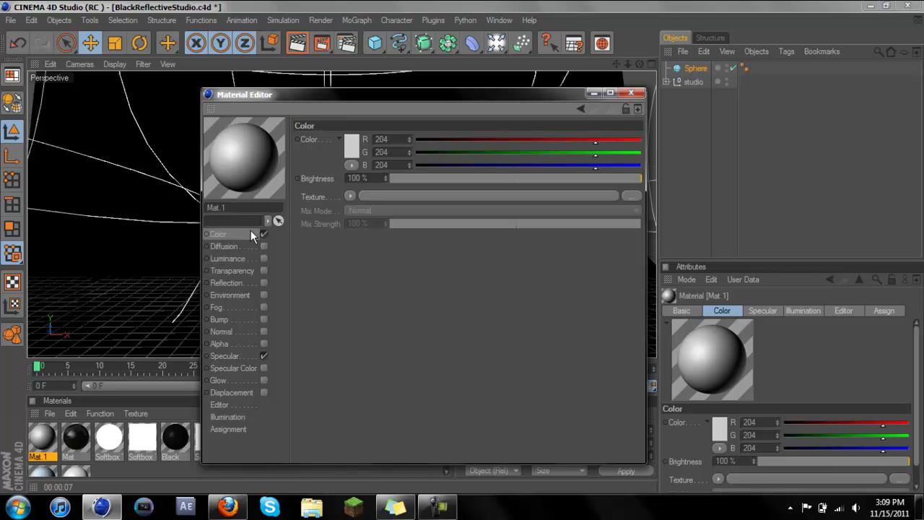
click(352, 147)
click(320, 200)
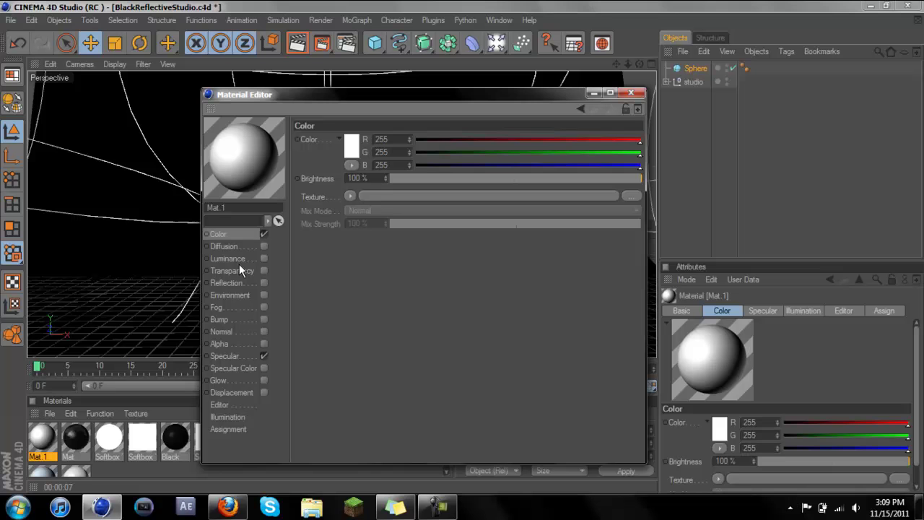
Enable reflection on the white material at 37% brightness and close the Material Editor.
click(249, 260)
click(241, 283)
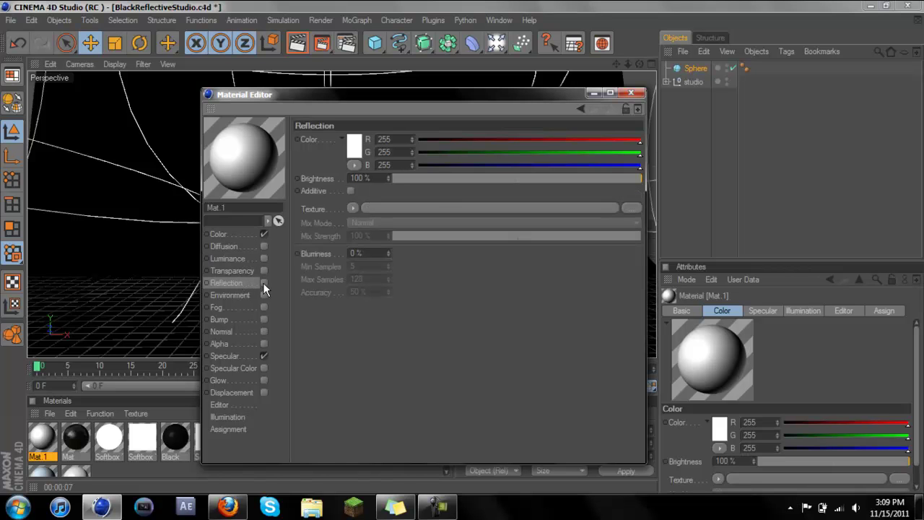
click(264, 283)
click(498, 177)
drag(498, 177, 484, 179)
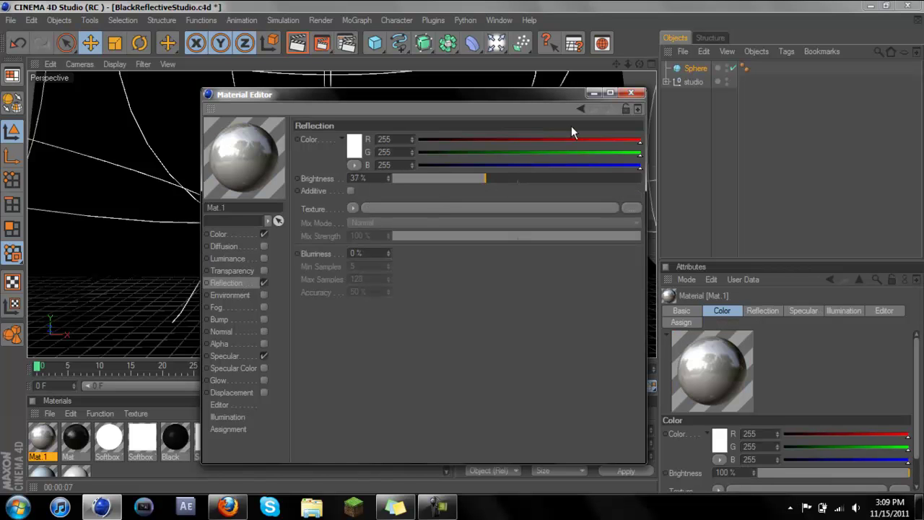
click(632, 94)
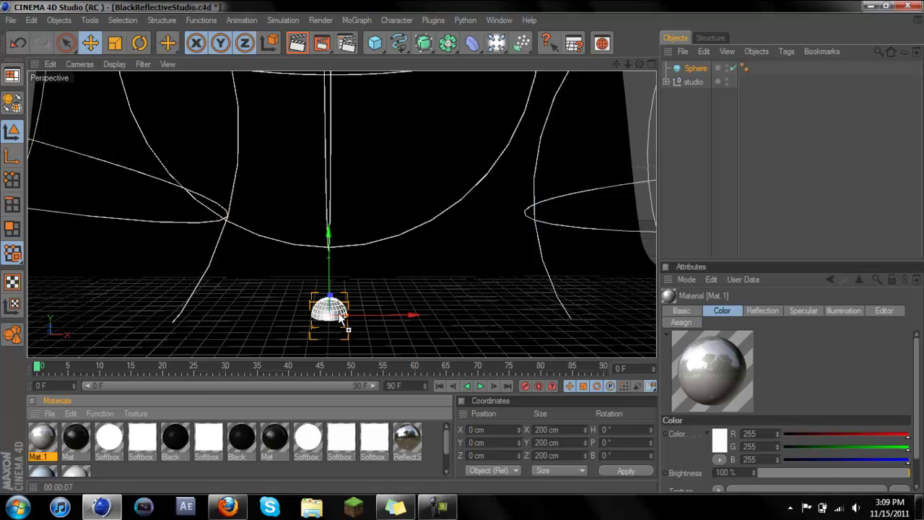
Apply the white reflective material to the sphere and raise the sphere to Y 100 cm.
drag(343, 317, 343, 316)
drag(332, 240, 332, 226)
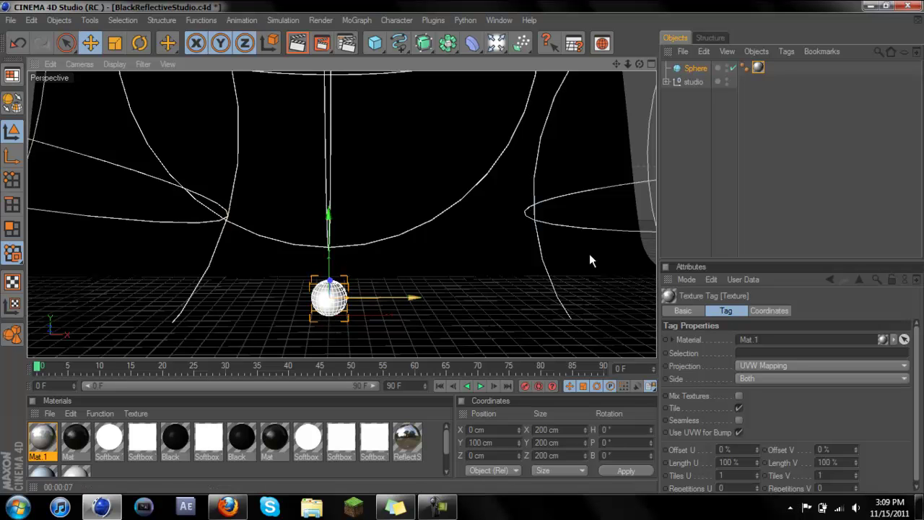
Duplicate the sphere and move the copy along the X axis to 600 cm.
click(692, 68)
key(ctrl+c)
key(ctrl+v)
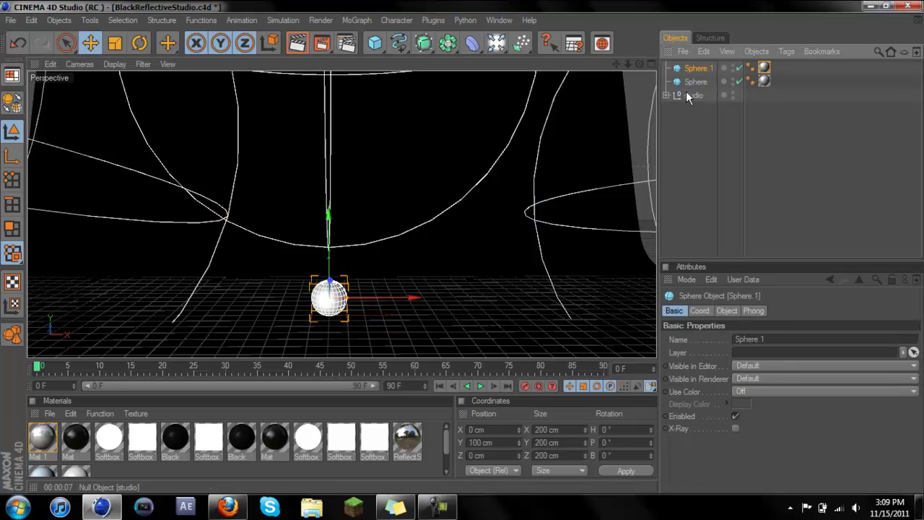
drag(414, 298, 508, 298)
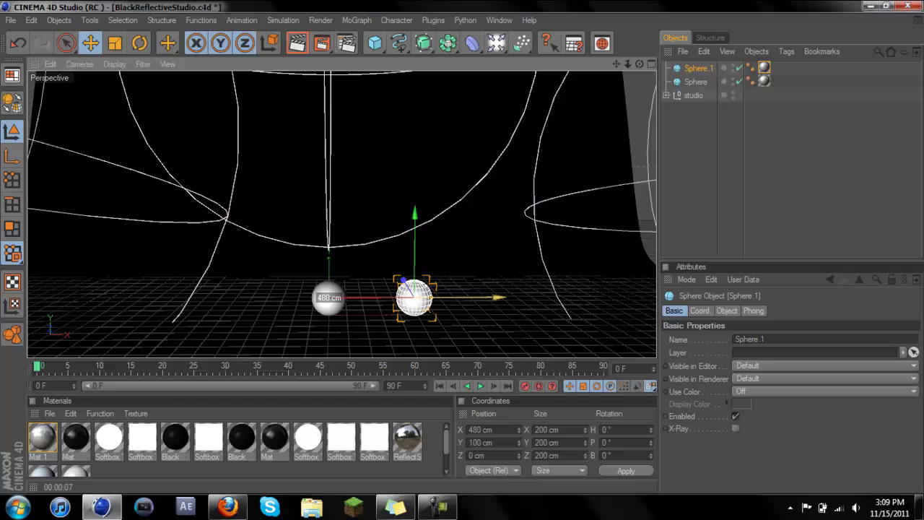
drag(508, 297, 520, 297)
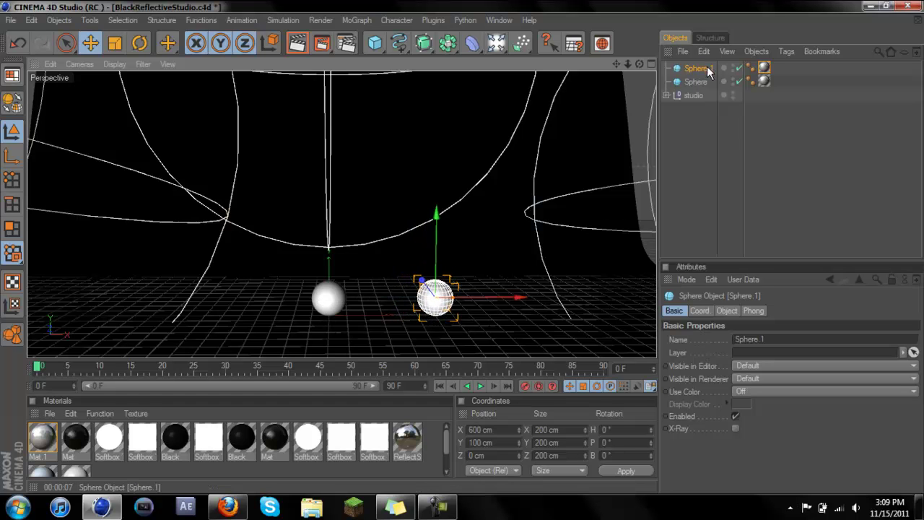
Create a second new material and set its color to dark gray, RGB 74, 74, 74.
double_click(110, 473)
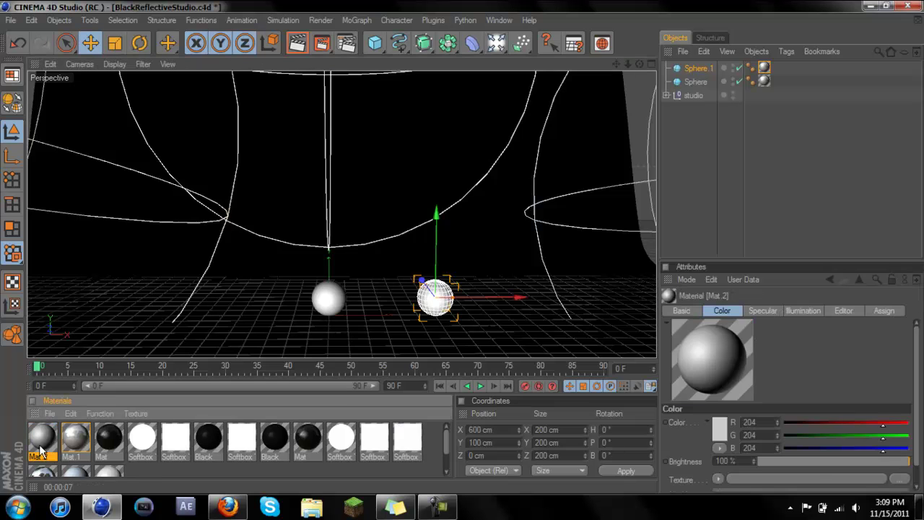
double_click(42, 442)
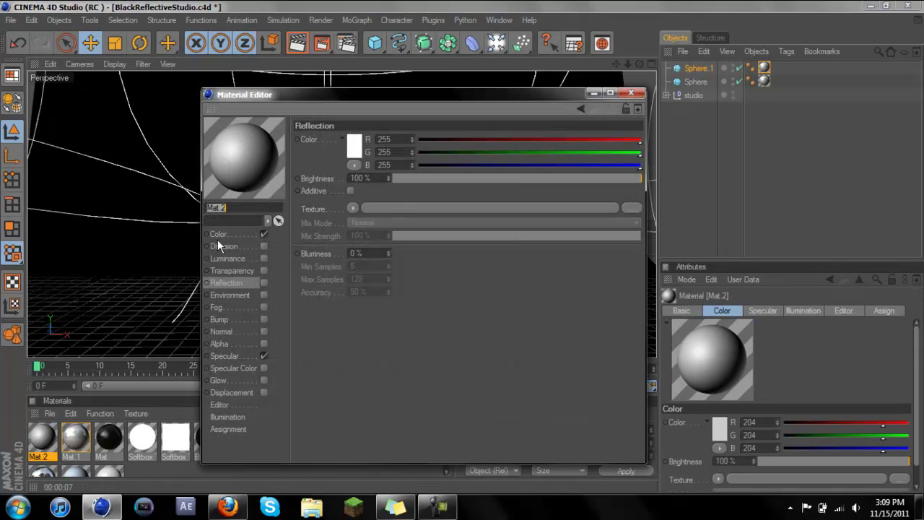
click(218, 237)
click(342, 145)
drag(274, 123, 275, 153)
click(326, 199)
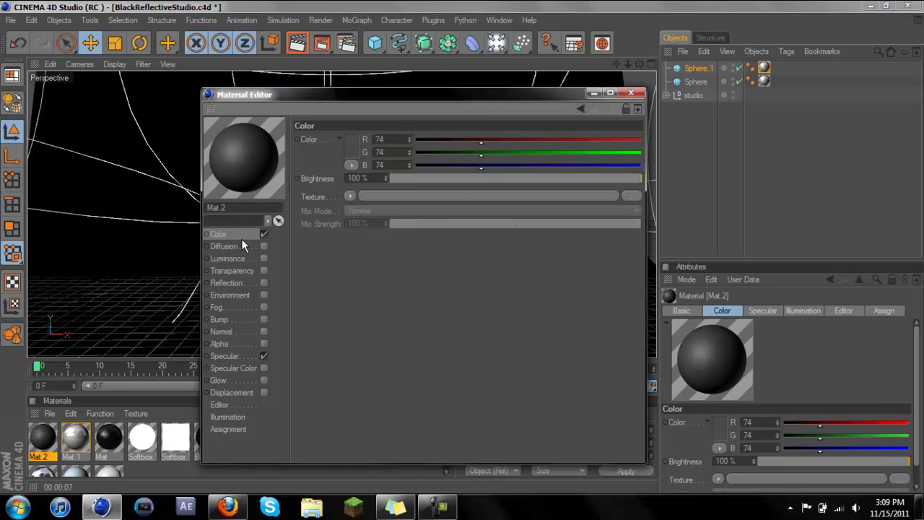
Enable reflection on the dark gray material at 21% brightness and replace the copied sphere's material with it.
click(264, 283)
click(446, 179)
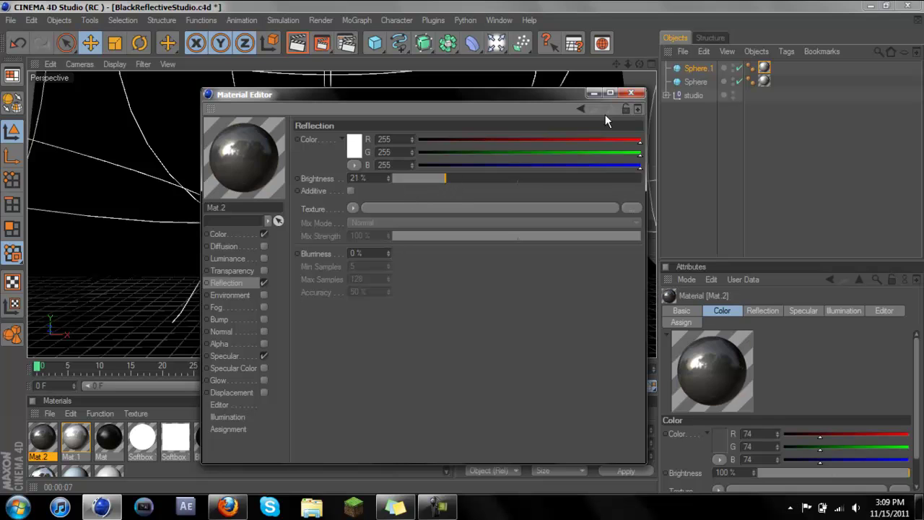
click(631, 93)
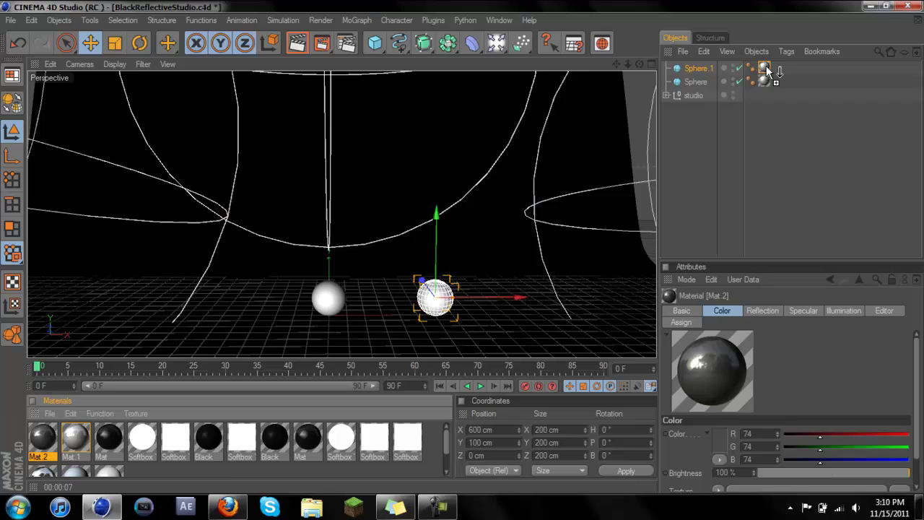
drag(768, 69, 765, 69)
click(495, 162)
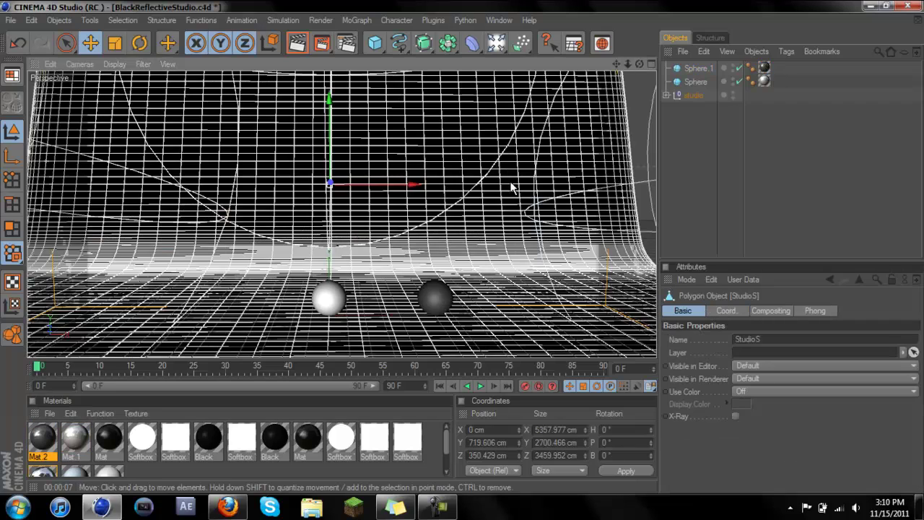
Add a Cylinder primitive and place it between the two spheres at about X 210 cm, Y 93 cm.
scroll(408, 149, up, 4)
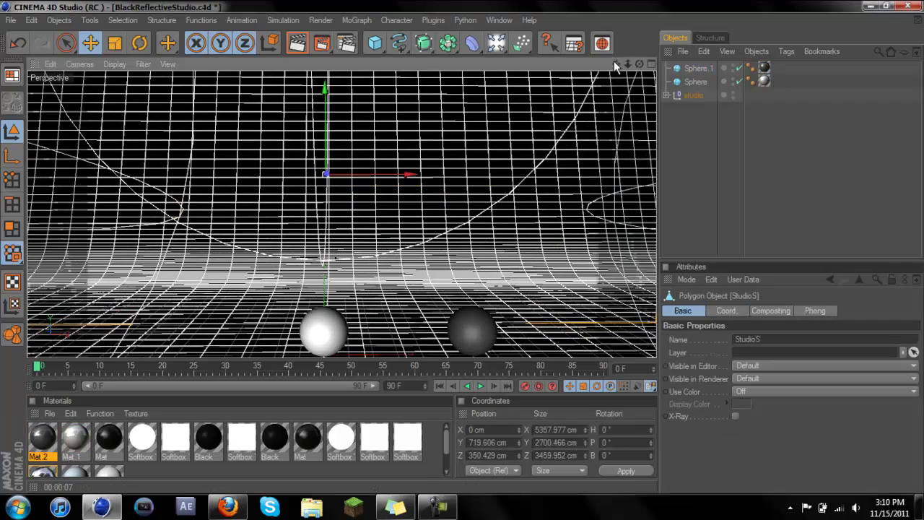
drag(616, 63, 550, 1)
drag(376, 43, 621, 61)
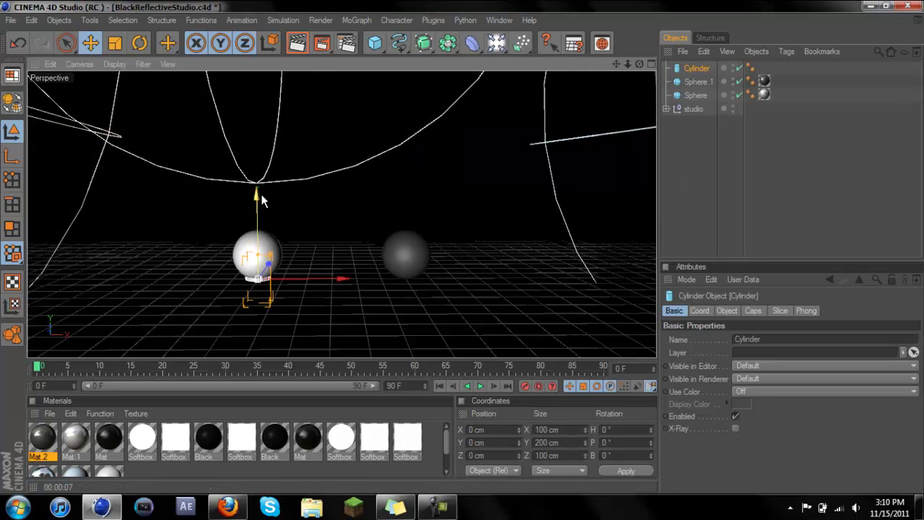
drag(325, 250, 378, 246)
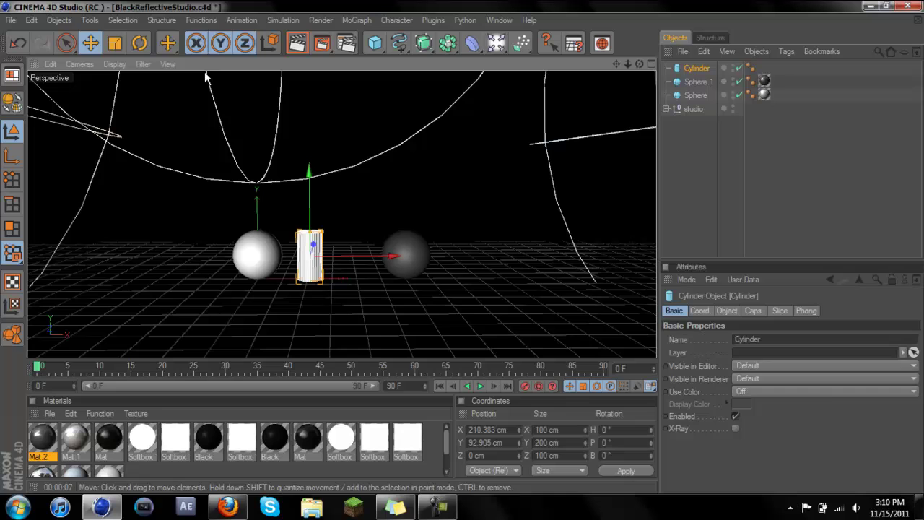
Turn the cylinder into a horizontal bar joining the spheres, banked 90° and about 631 cm long, at about X 290 cm.
key(r)
drag(329, 212, 390, 256)
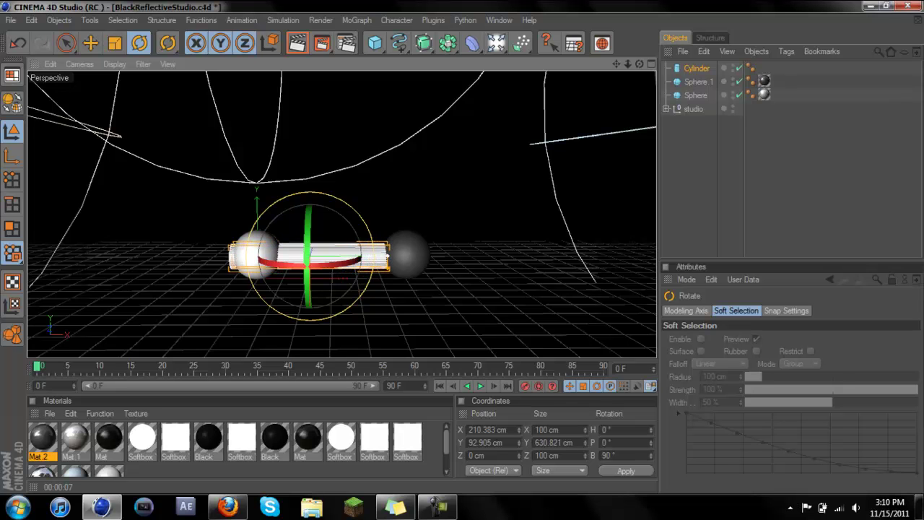
click(90, 42)
drag(331, 268, 353, 268)
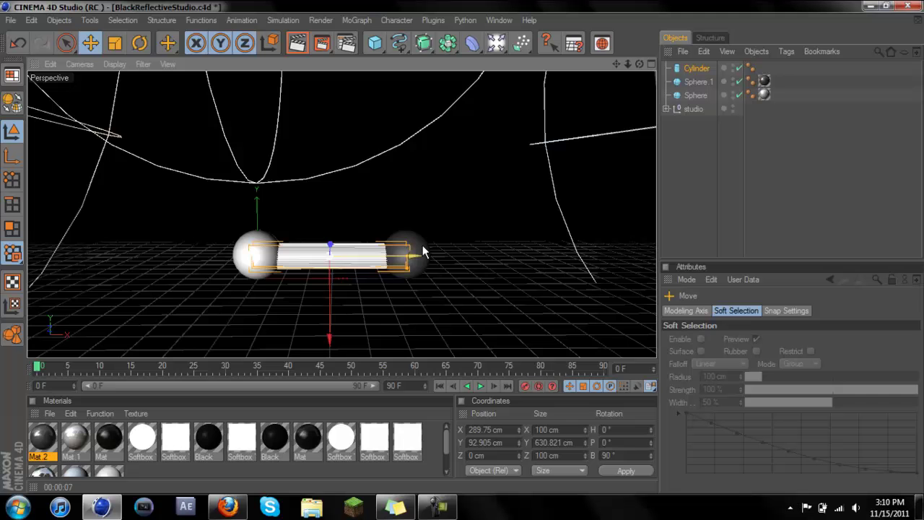
drag(639, 63, 592, 73)
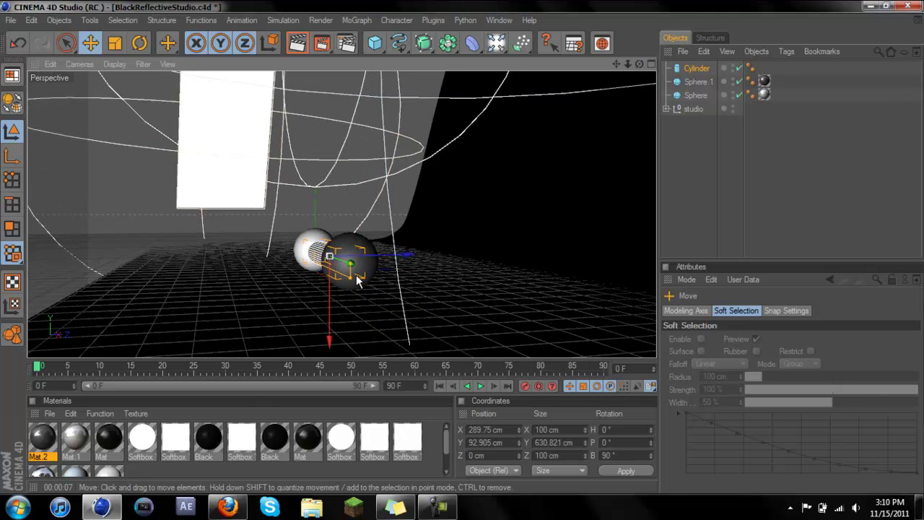
Reduce the connecting cylinder's thickness to about 56 cm in X and Z.
drag(356, 275, 355, 266)
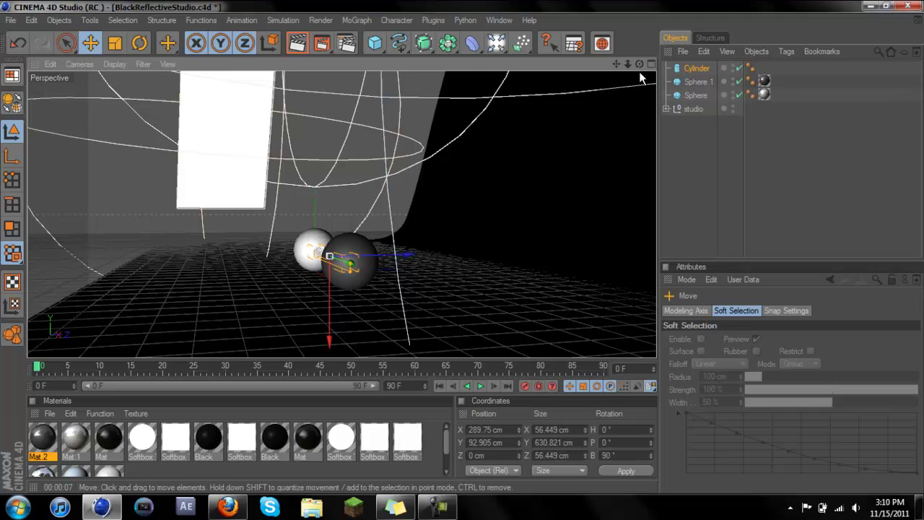
drag(639, 63, 563, 118)
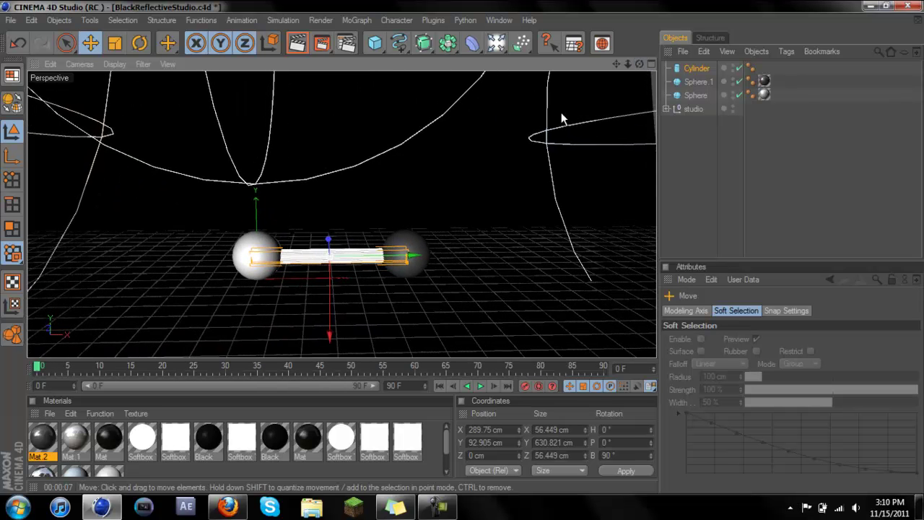
scroll(559, 117, up, 3)
Create a third new material and set its color to near black, RGB 21, 21, 21.
double_click(149, 461)
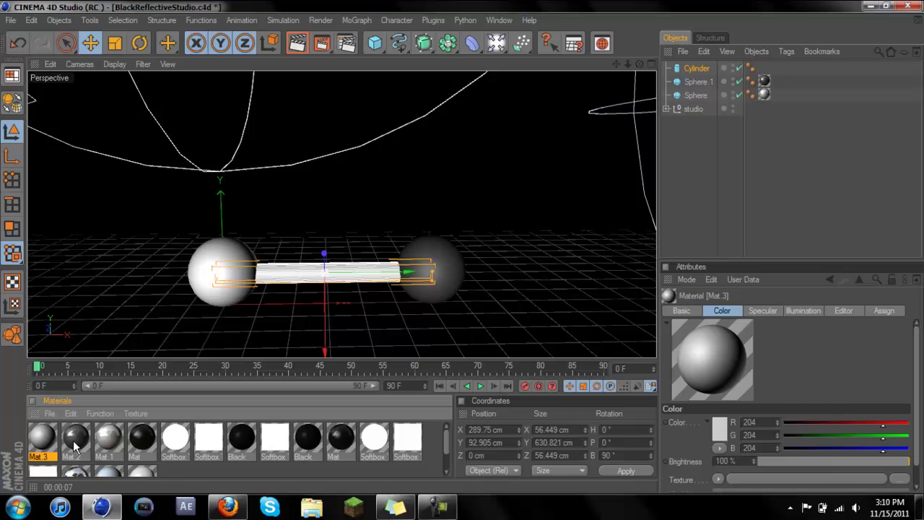
double_click(42, 436)
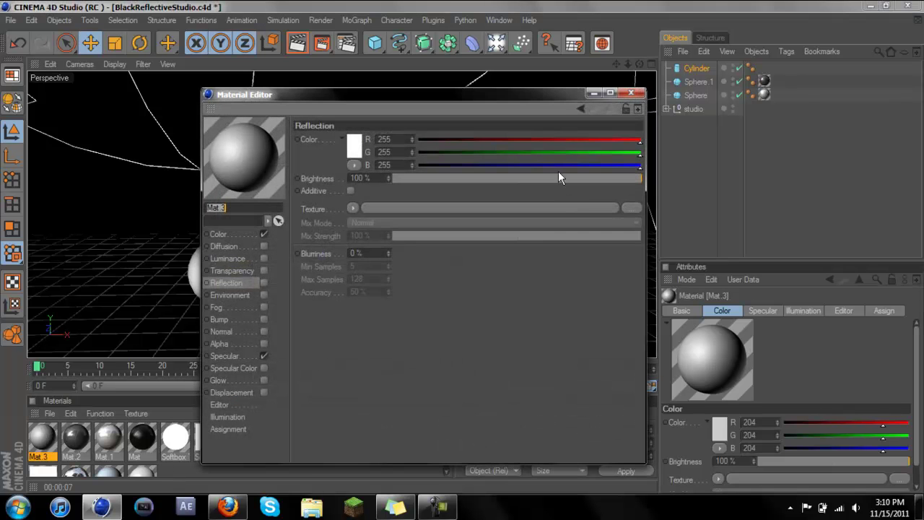
click(216, 234)
click(354, 152)
drag(252, 152, 264, 182)
key(Return)
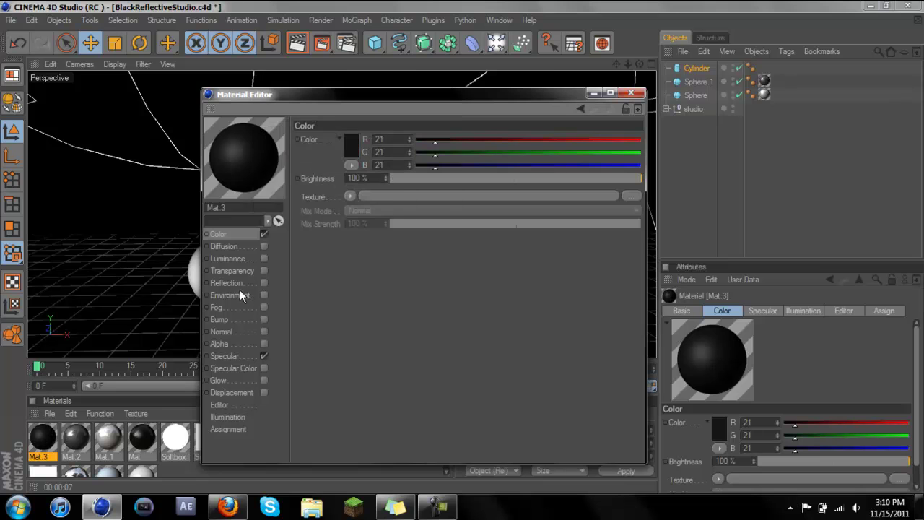
Enable a faint reflection on the near-black material, apply it to the cylinder and clear the object selection.
click(264, 283)
drag(538, 181, 616, 180)
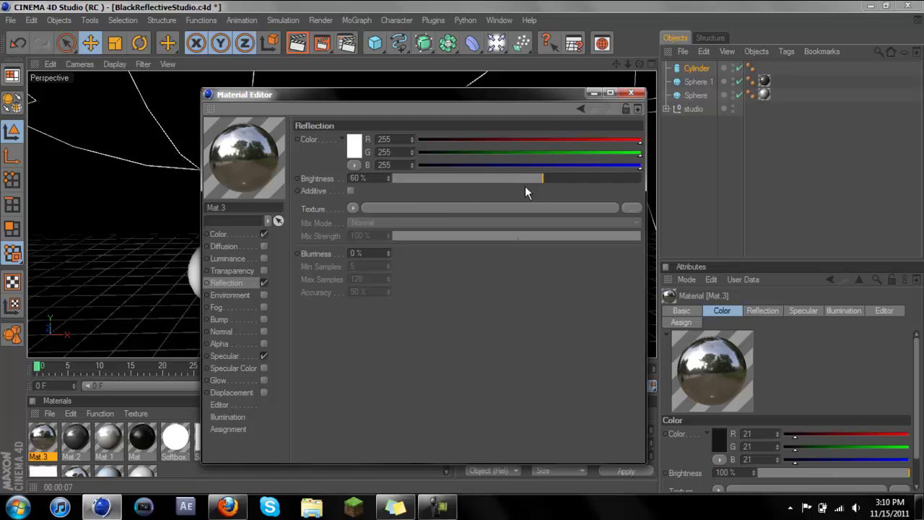
drag(525, 185, 410, 178)
click(631, 94)
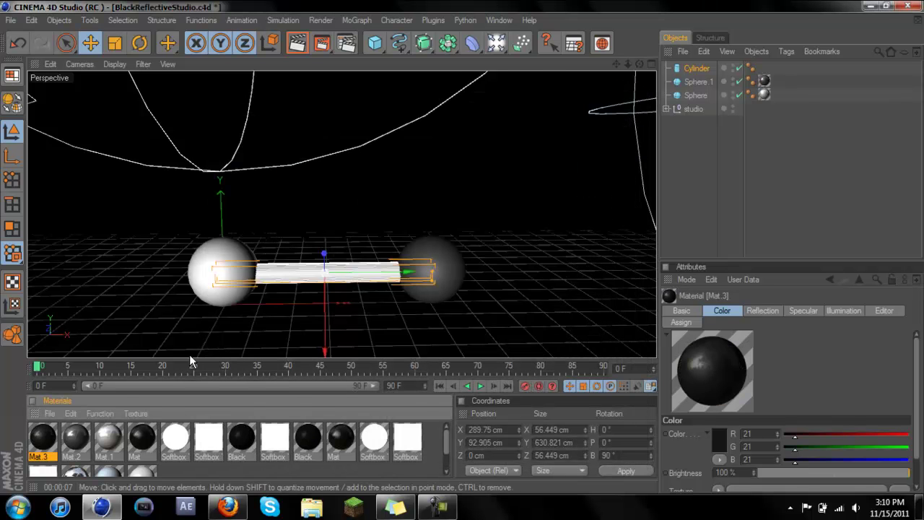
drag(280, 281, 281, 281)
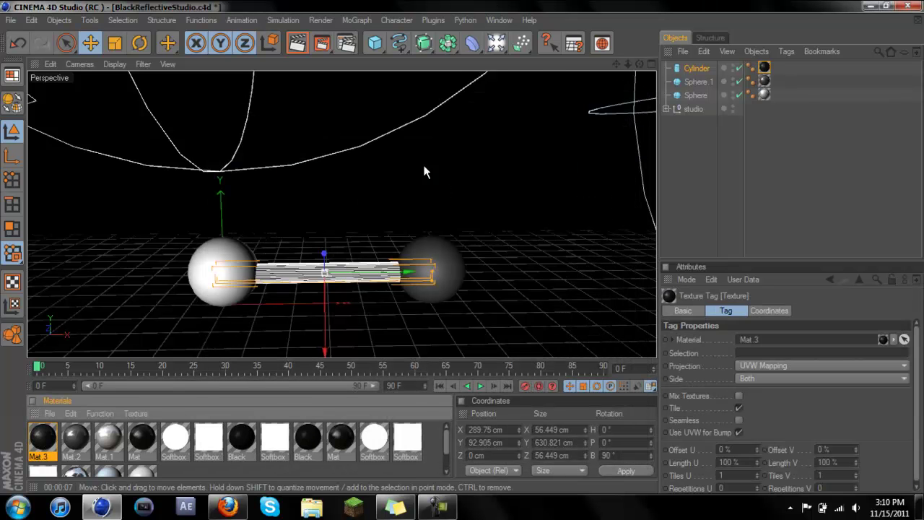
click(321, 152)
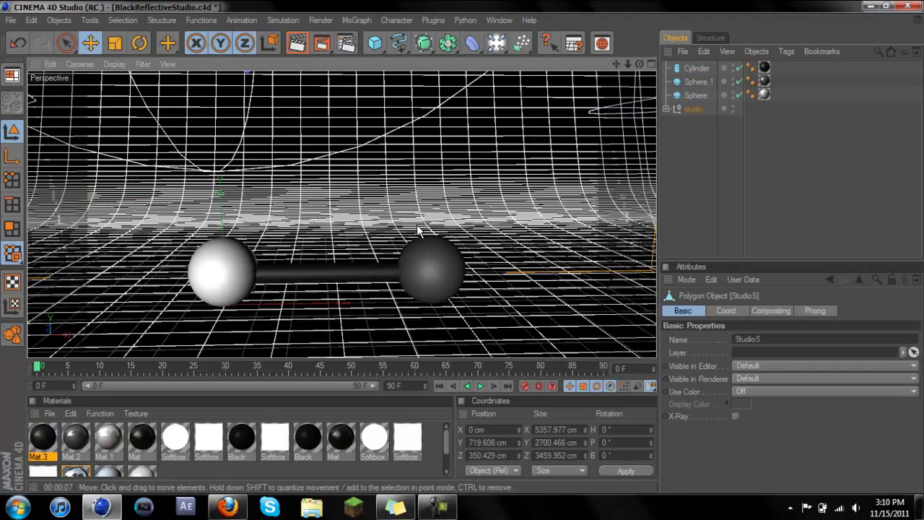
click(679, 194)
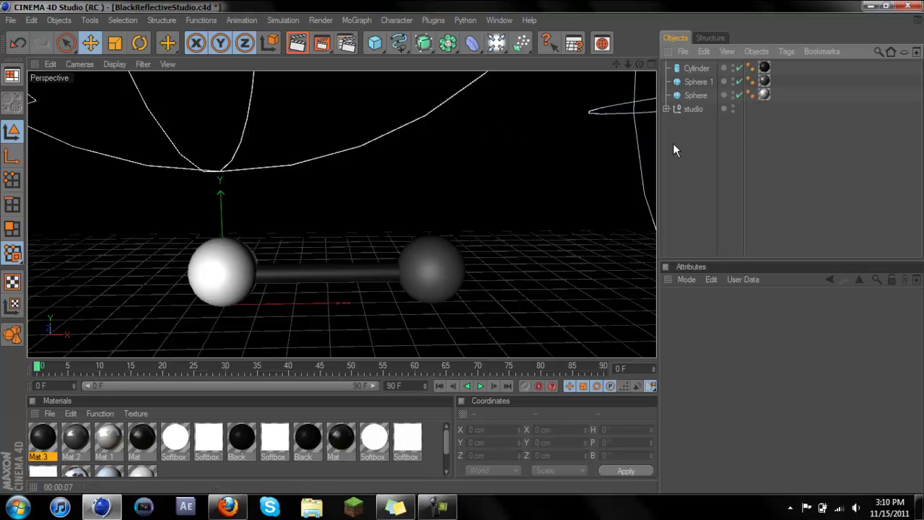
Add a Null object and nest the cylinder and both spheres inside it.
click(696, 94)
shift+click(696, 68)
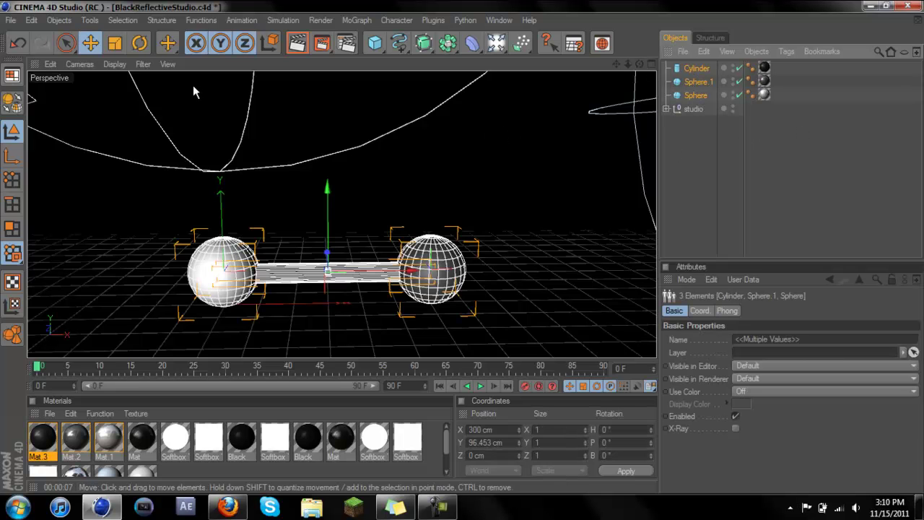
click(59, 19)
click(62, 34)
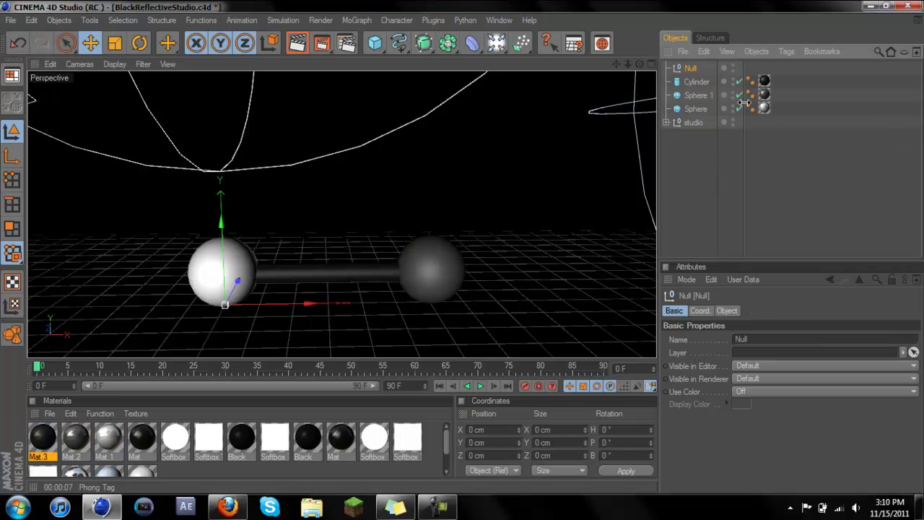
click(693, 109)
shift+click(695, 83)
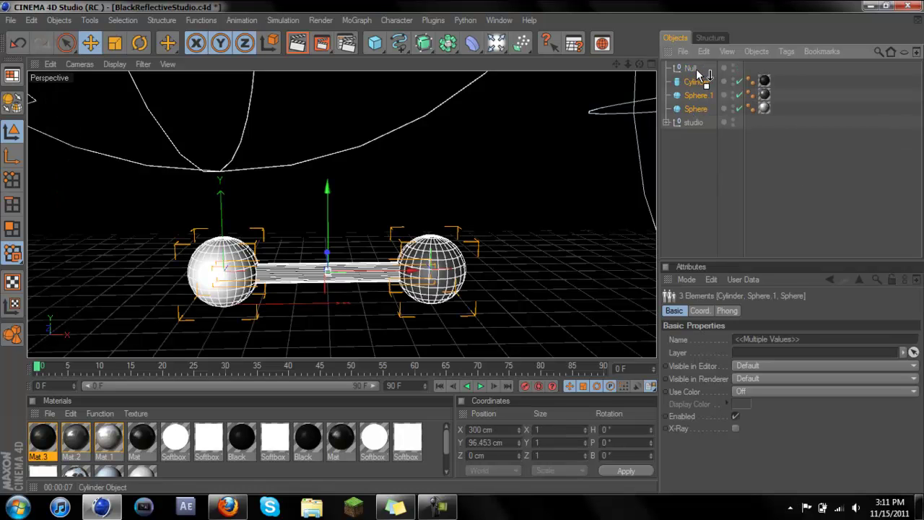
drag(698, 73, 691, 68)
Rename the null dna 1 and collapse its hierarchy.
click(692, 68)
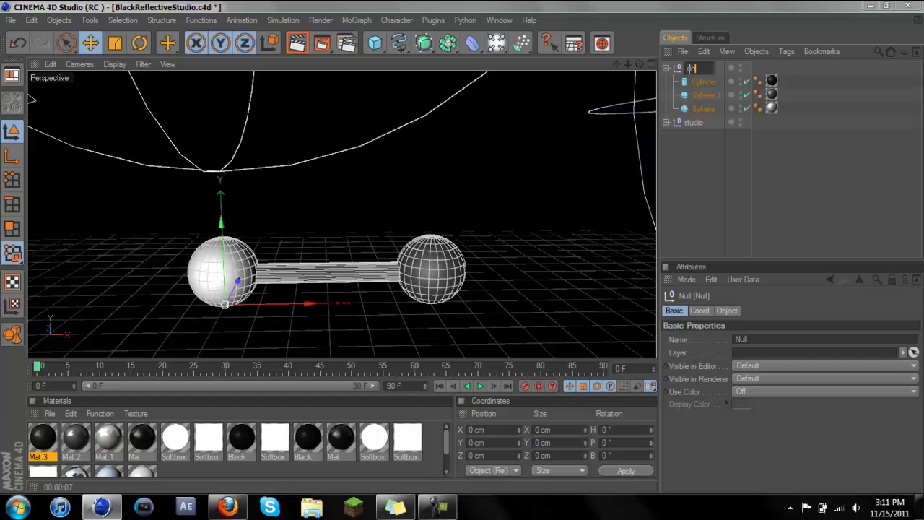
text(dna 1)
key(Return)
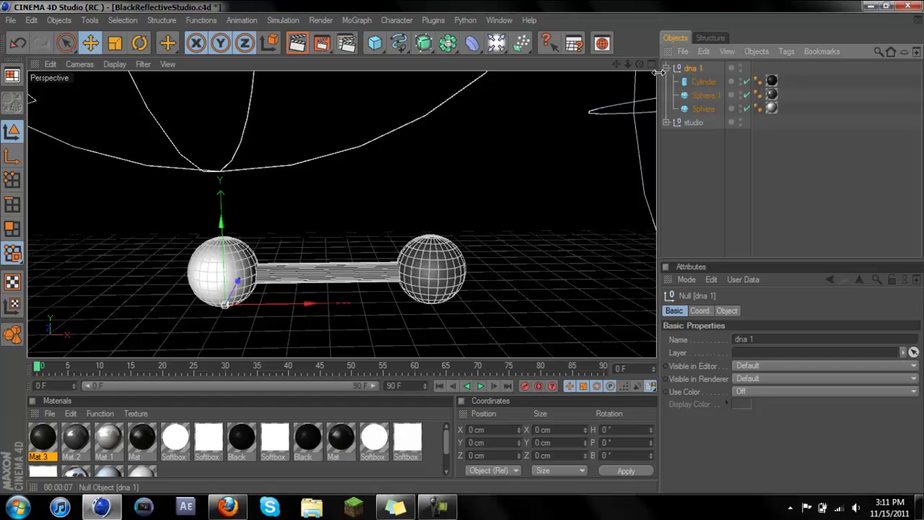
click(668, 68)
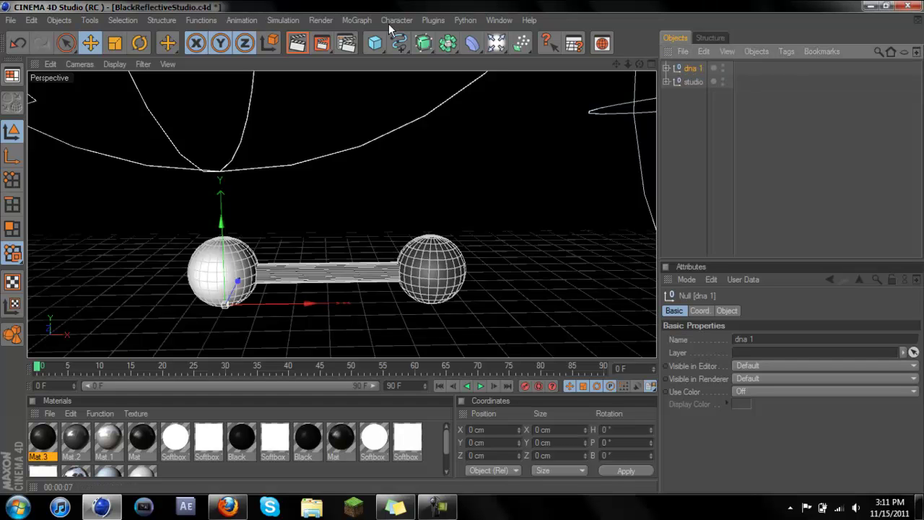
Add a MoGraph Cloner and make the dna 1 group its child.
click(366, 21)
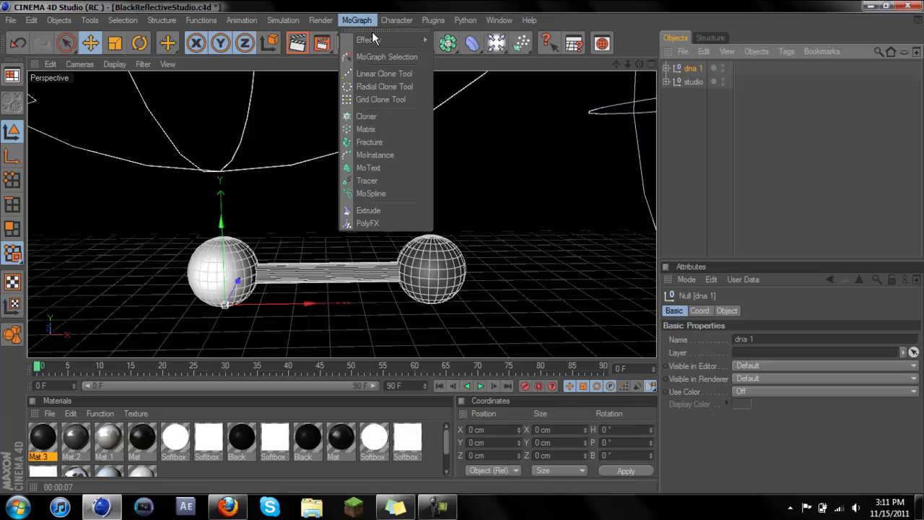
click(366, 116)
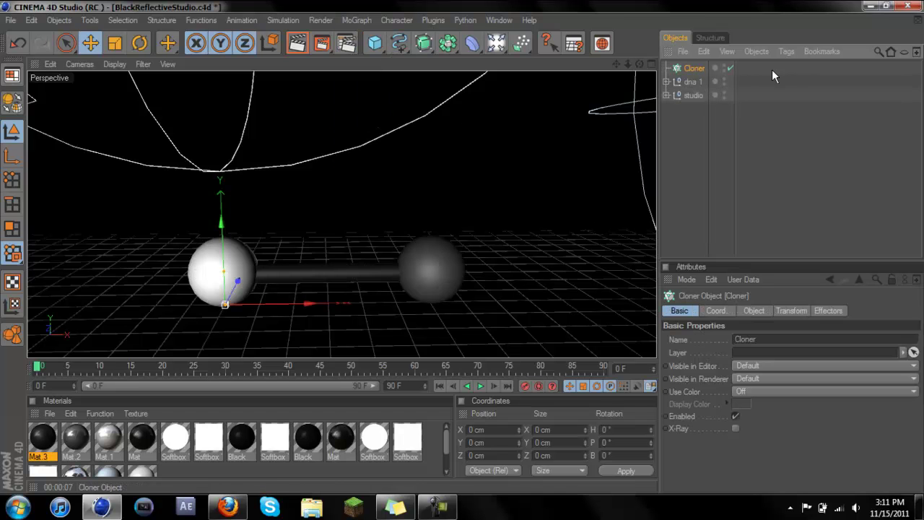
drag(695, 70, 695, 70)
click(698, 68)
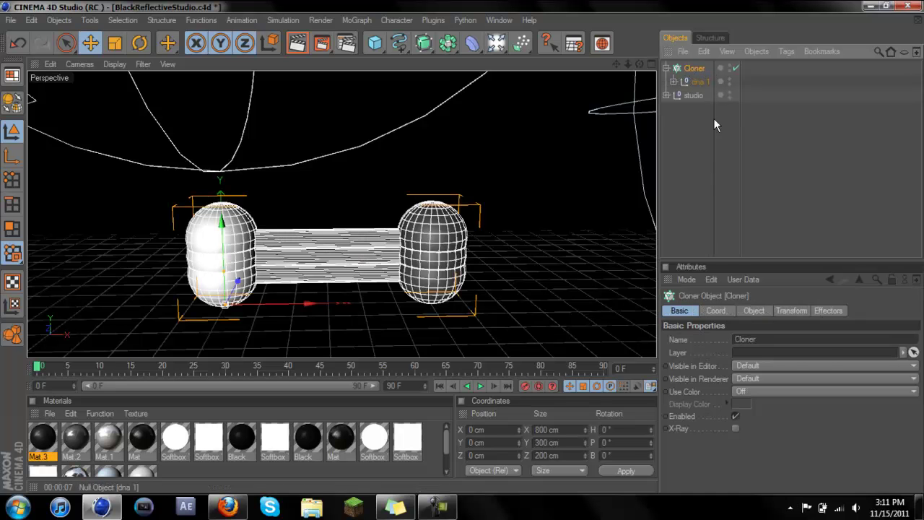
Set the linear Cloner's count to 15.
click(751, 311)
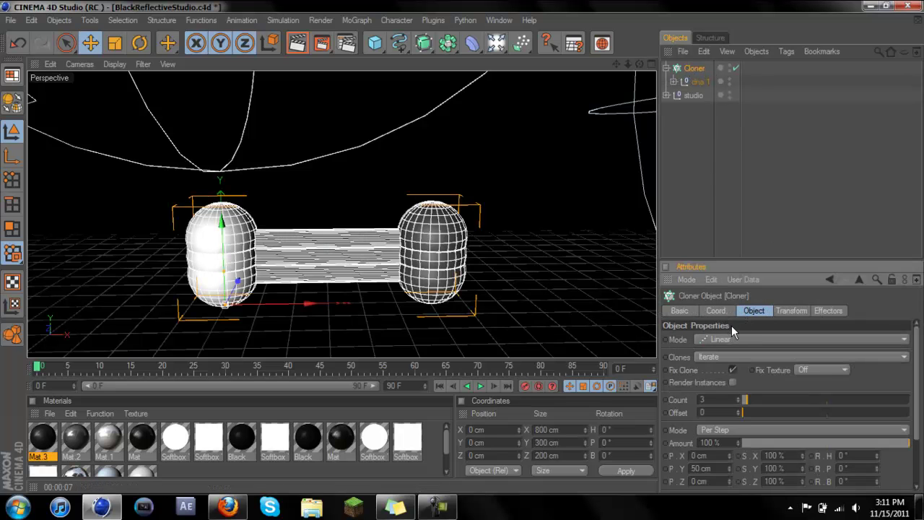
mouse_move(769, 404)
mouse_down()
mouse_move(756, 403)
mouse_move(768, 403)
mouse_up()
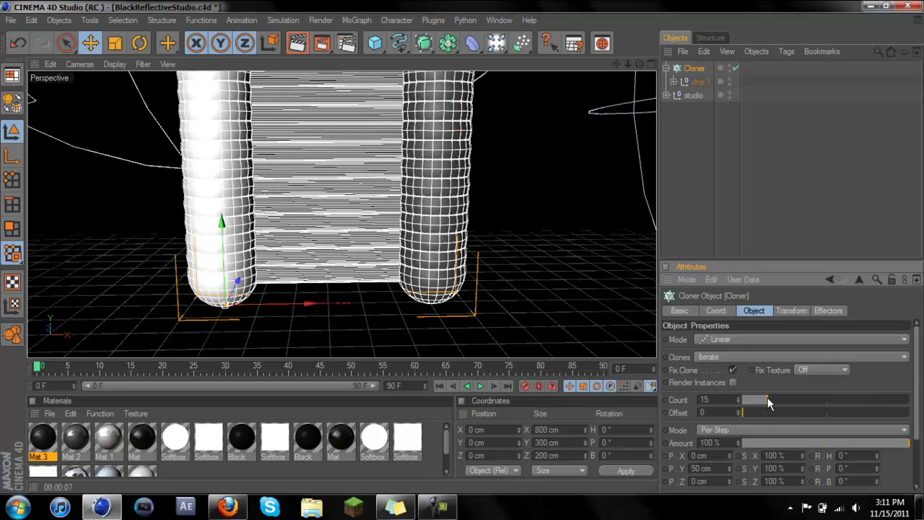
drag(916, 374, 916, 417)
mouse_move(837, 451)
mouse_down()
mouse_move(767, 452)
mouse_move(923, 449)
mouse_up()
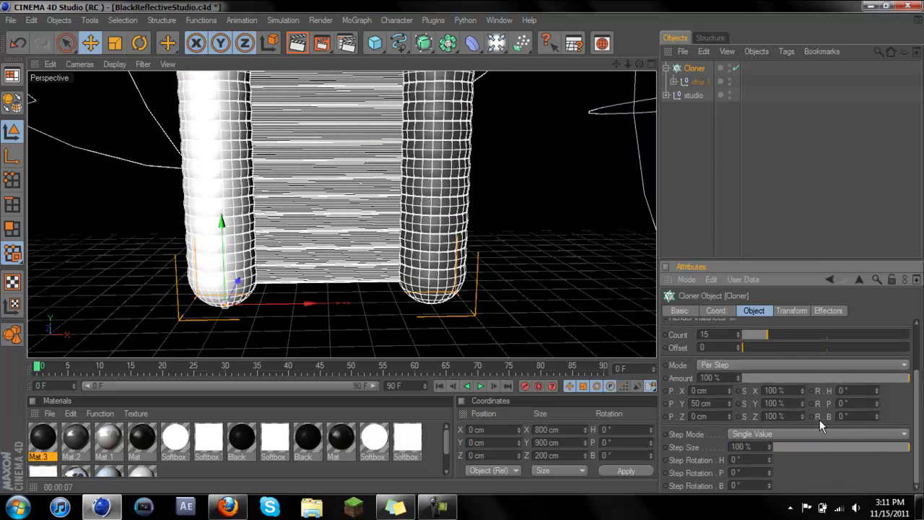
Show the stack of clones in a full-size Front view, framed around its upper end.
scroll(356, 138, down, 5)
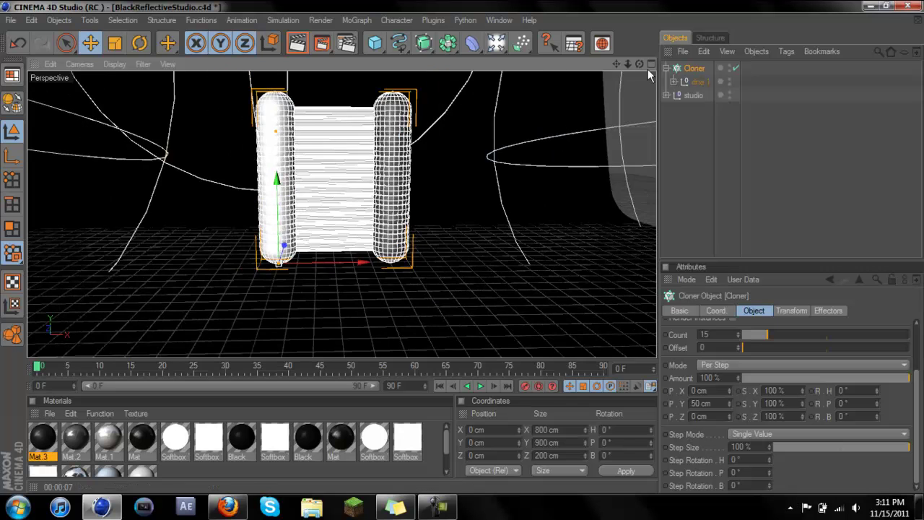
drag(618, 64, 629, 116)
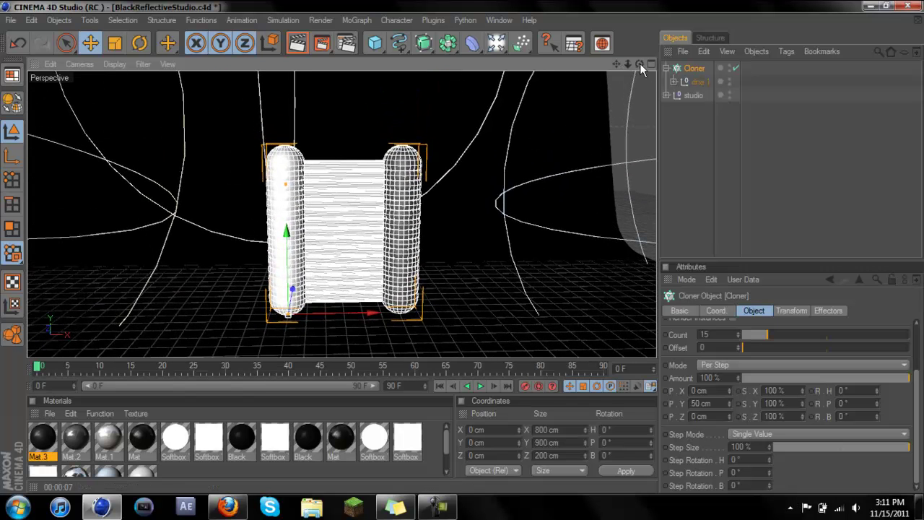
drag(628, 64, 628, 68)
click(651, 64)
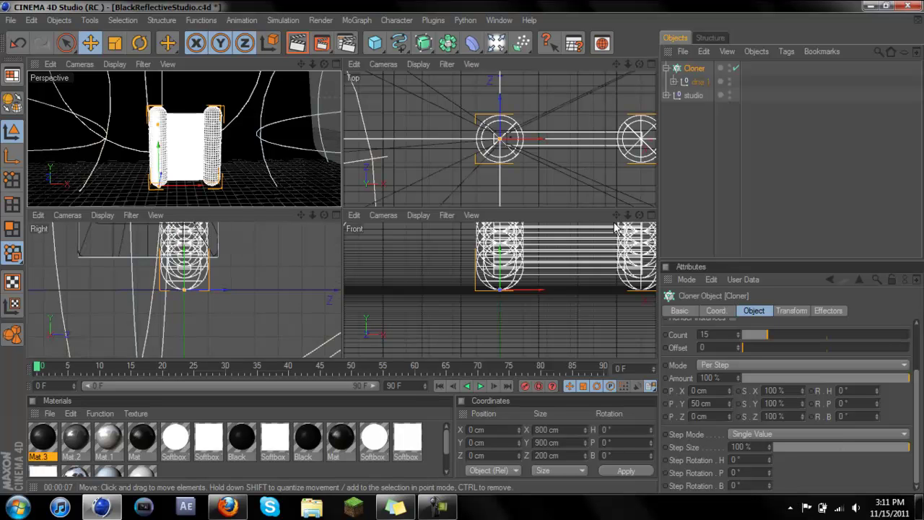
click(650, 215)
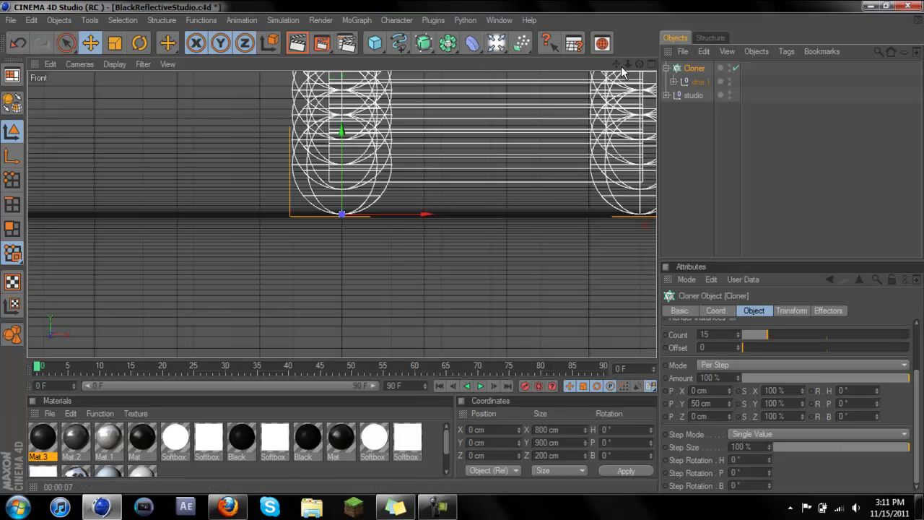
drag(616, 63, 457, 260)
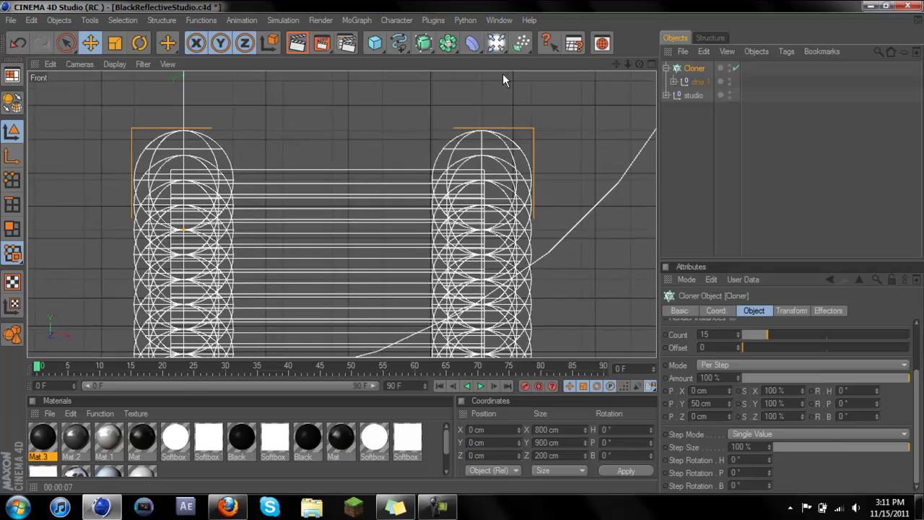
scroll(397, 146, down, 4)
drag(612, 62, 596, 231)
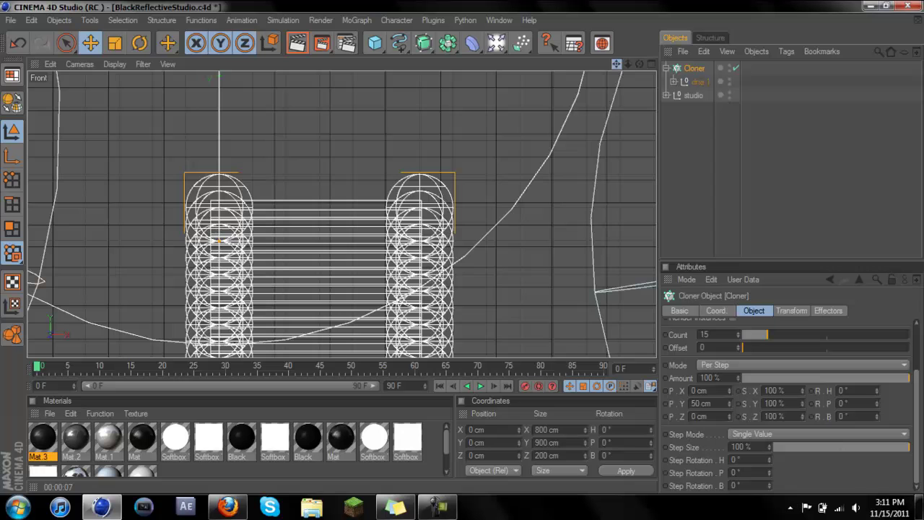
Spread the clones apart vertically in the Front view to about 228 cm in Y per step.
click(695, 68)
scroll(379, 215, down, 1)
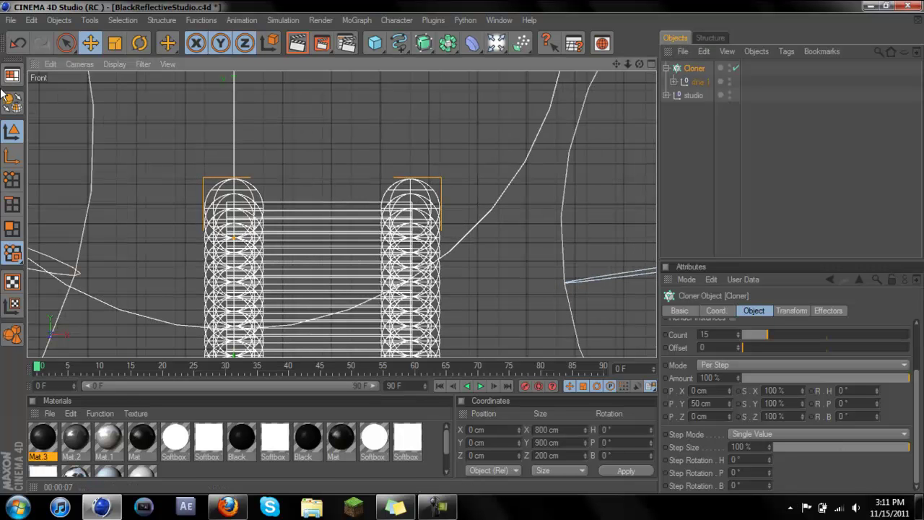
scroll(369, 210, down, 2)
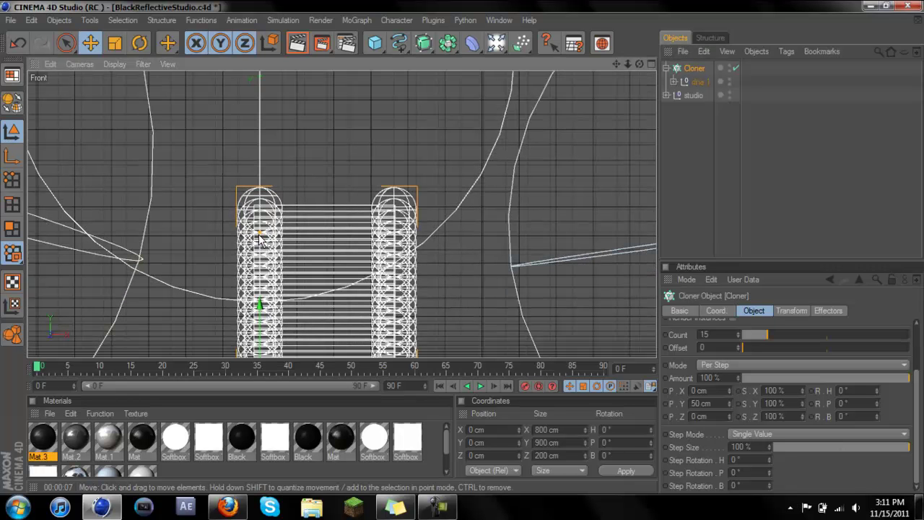
drag(259, 237, 256, 189)
key(Caps_Lock)
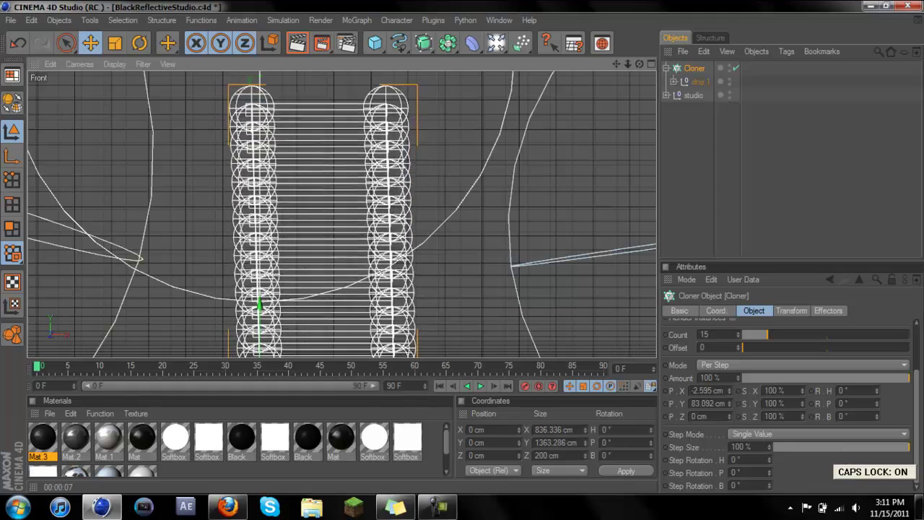
drag(252, 107, 262, 93)
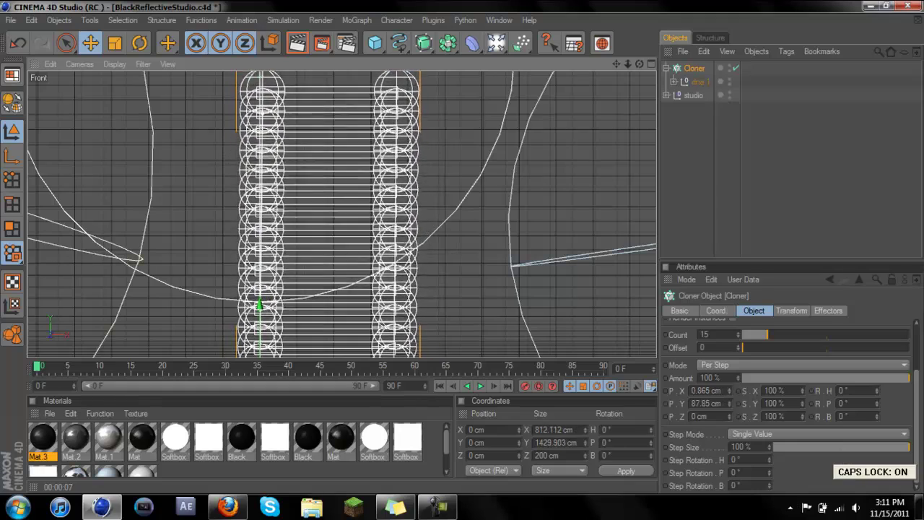
drag(259, 181, 262, 172)
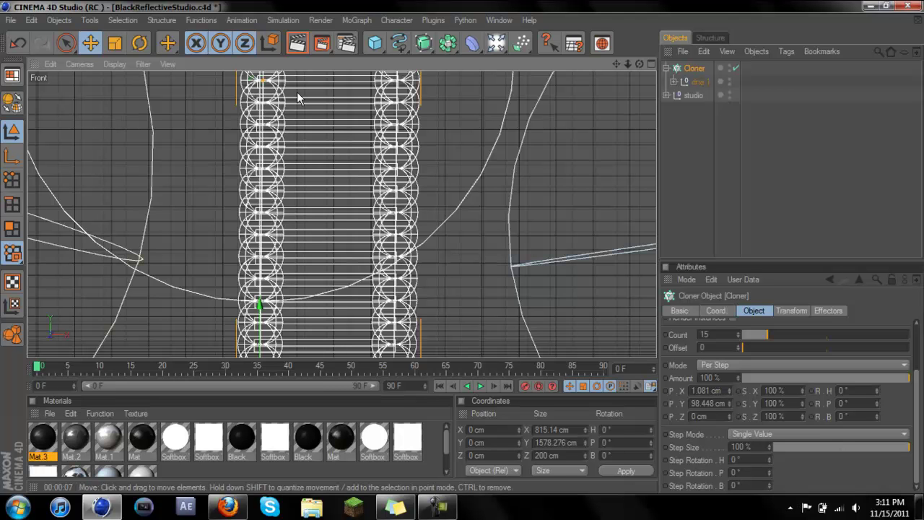
scroll(307, 97, down, 4)
drag(279, 109, 281, 0)
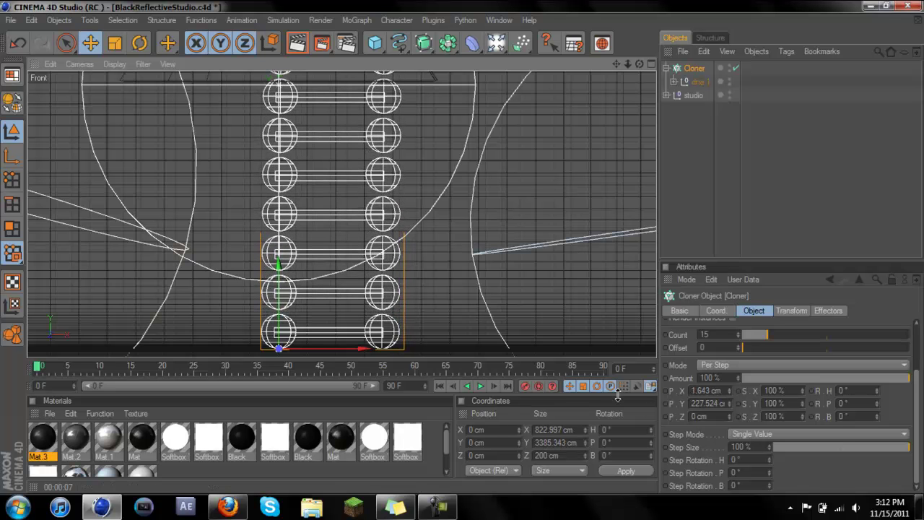
Set the Cloner's per-step X offset to 0 cm and its Y offset to 200.524 cm.
click(701, 390)
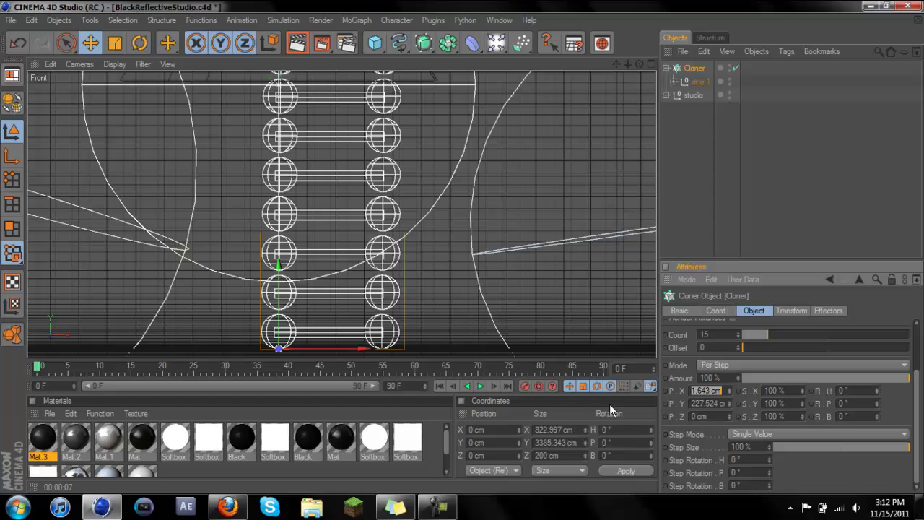
text(0)
key(Return)
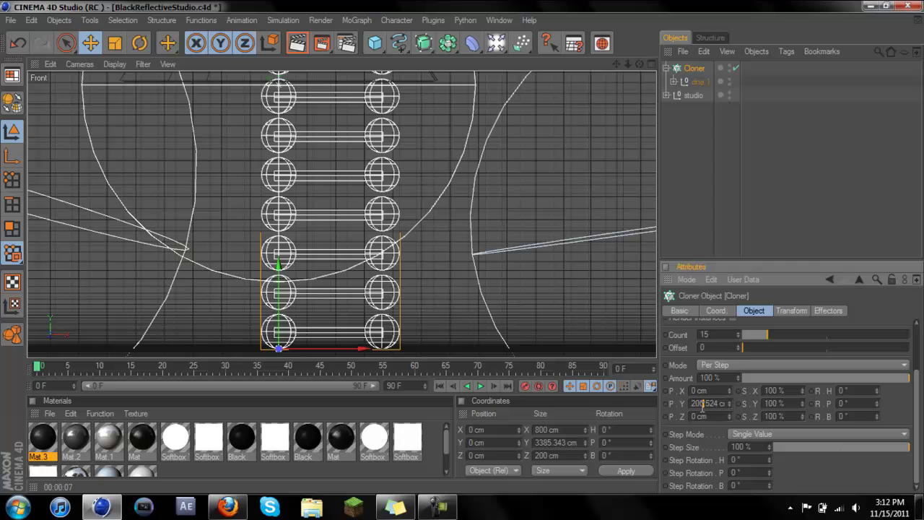
key(Return)
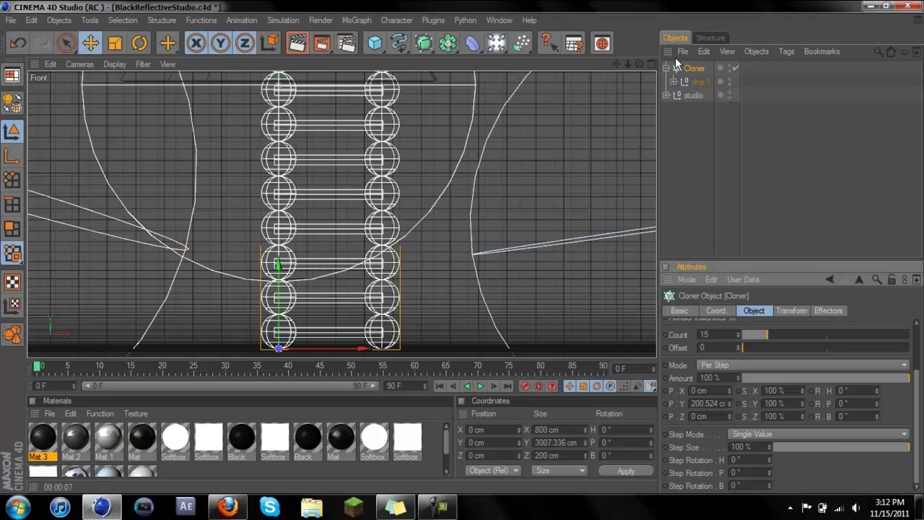
Return to the full-size Perspective view and reduce the Cloner's count to 7.
click(651, 64)
click(334, 63)
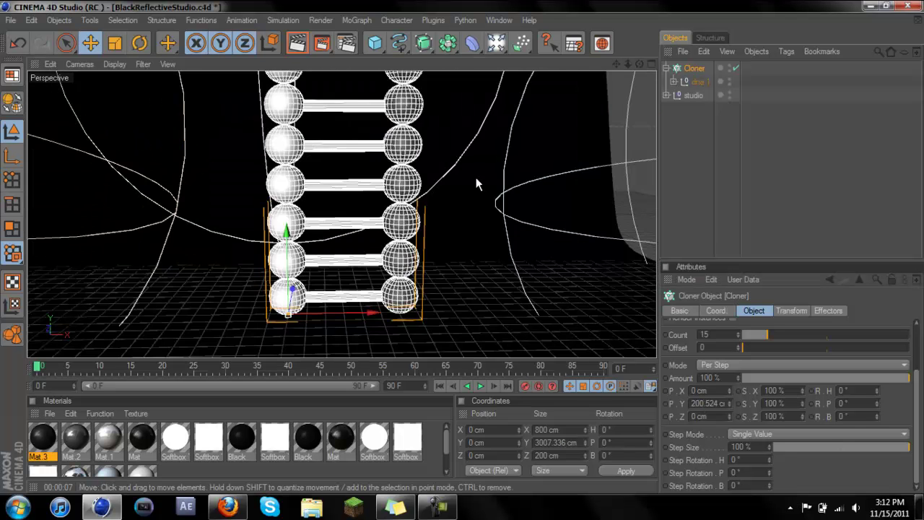
scroll(473, 169, down, 5)
scroll(474, 169, up, 3)
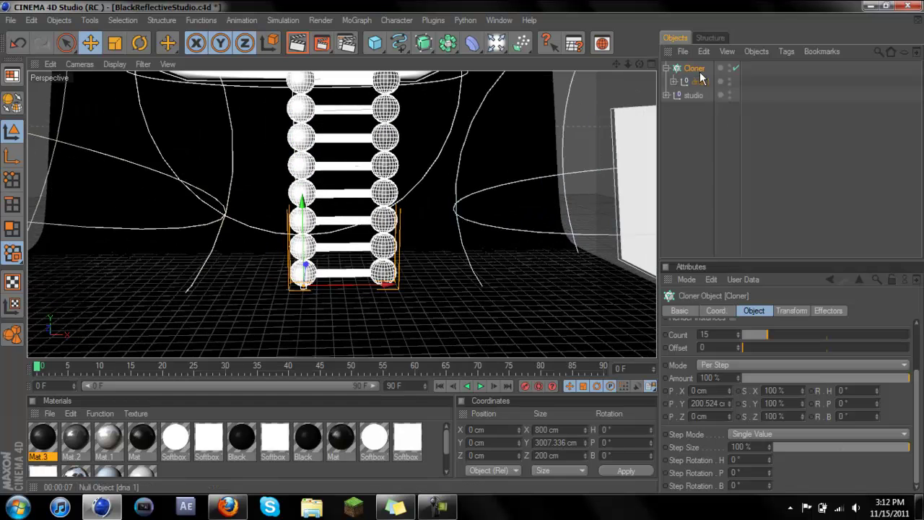
drag(759, 332, 754, 331)
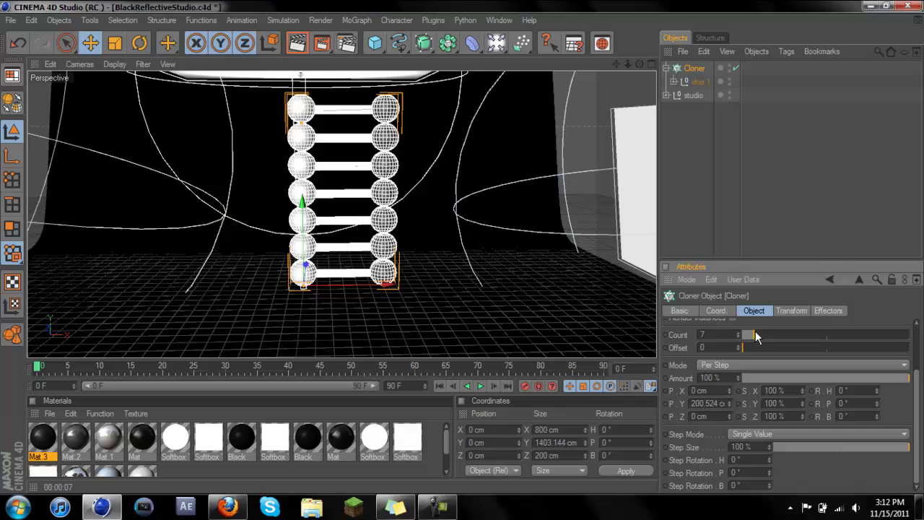
scroll(395, 180, down, 5)
scroll(395, 181, up, 4)
scroll(399, 179, up, 2)
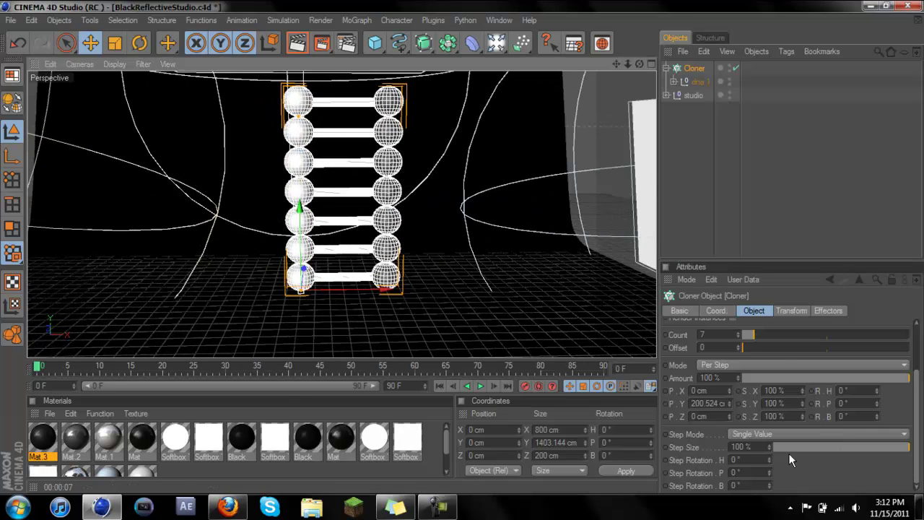
In axis-editing mode, shift the Cloner's axis to about -162 cm in X and the dna 1 axis to about 234 cm.
click(12, 155)
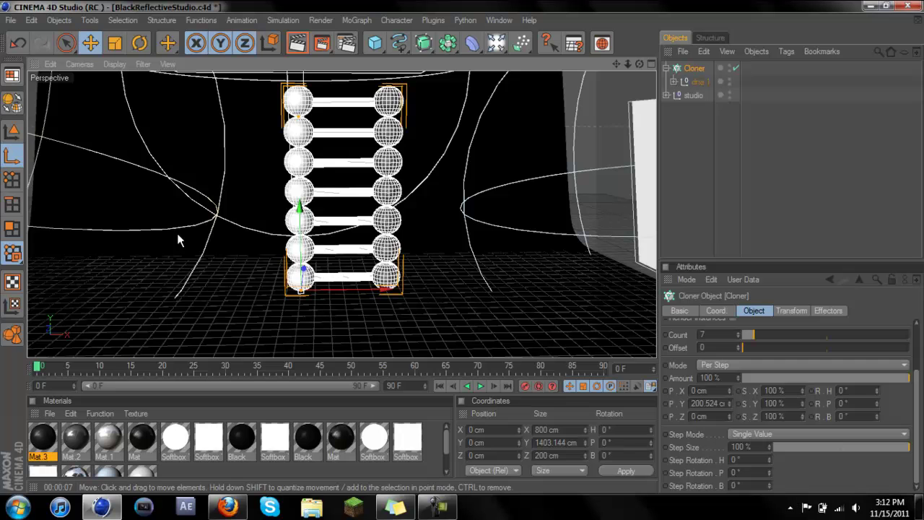
drag(383, 293, 533, 189)
click(704, 82)
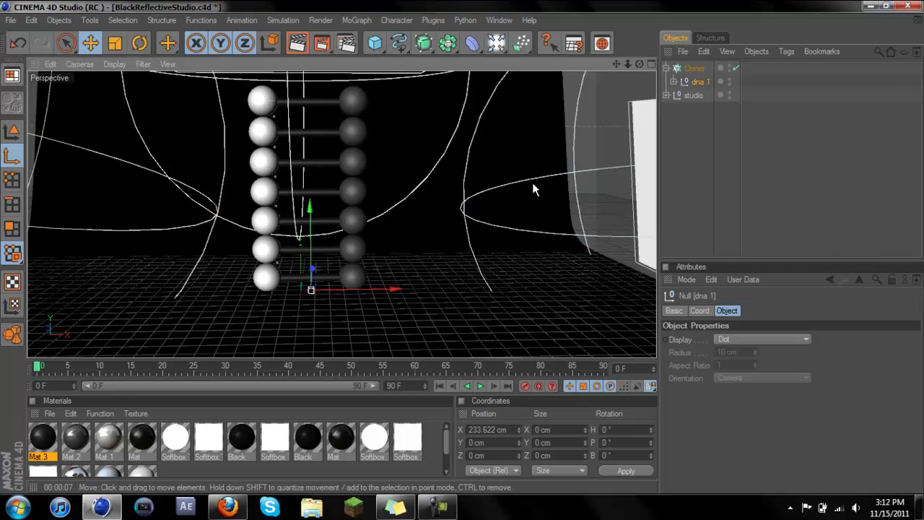
click(514, 135)
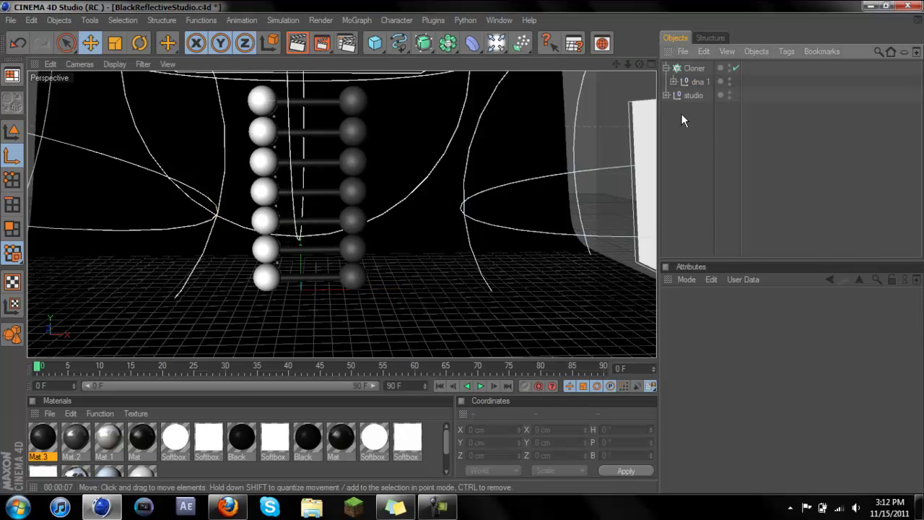
Twist the Cloner's rungs by setting its Step Rotation H to 30°.
click(692, 69)
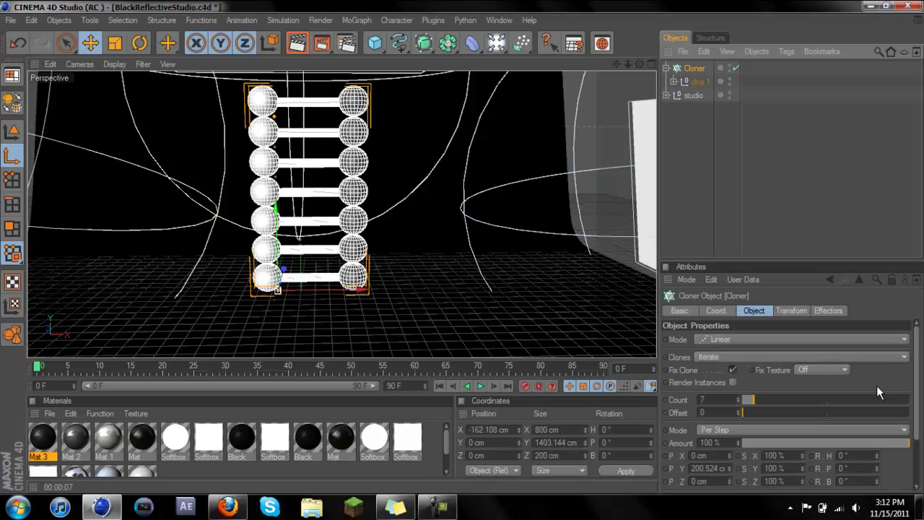
drag(915, 361, 909, 433)
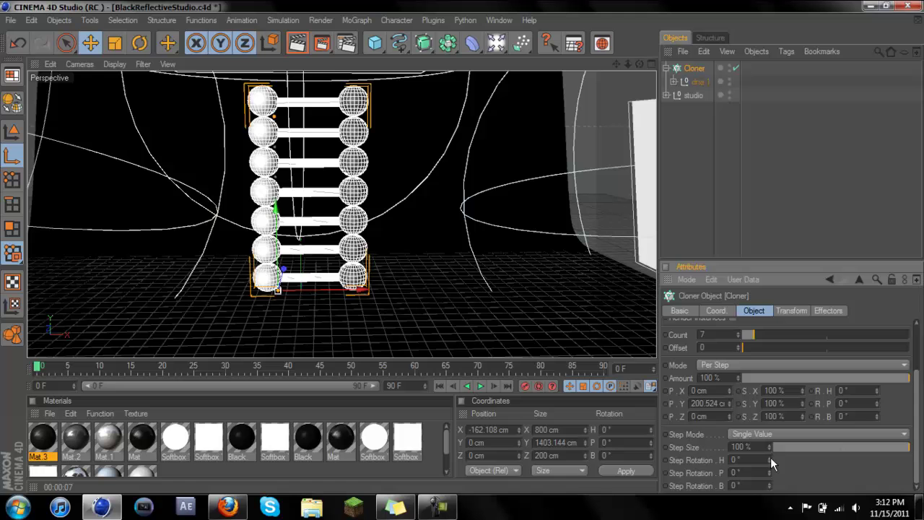
mouse_move(769, 460)
mouse_down()
mouse_move(769, 426)
mouse_move(785, 459)
mouse_move(796, 458)
mouse_up()
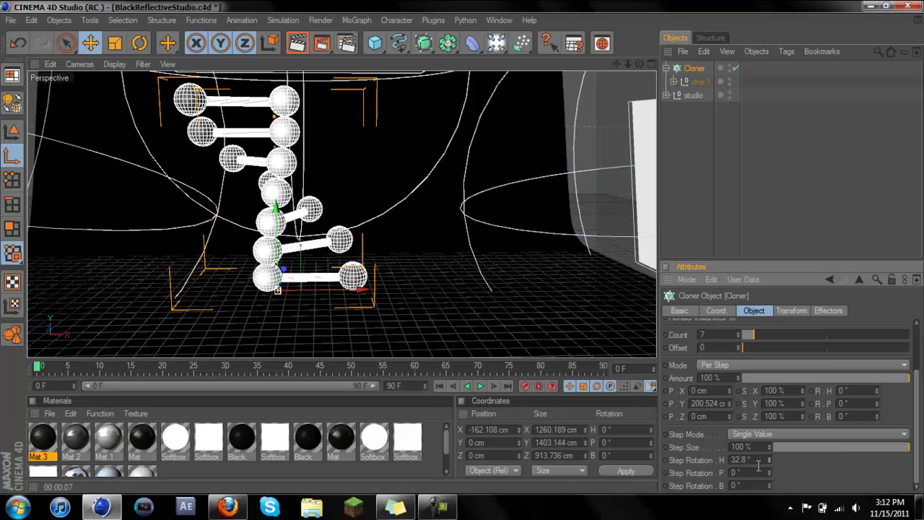
mouse_move(639, 63)
mouse_down()
mouse_move(491, 70)
mouse_move(642, 66)
mouse_up()
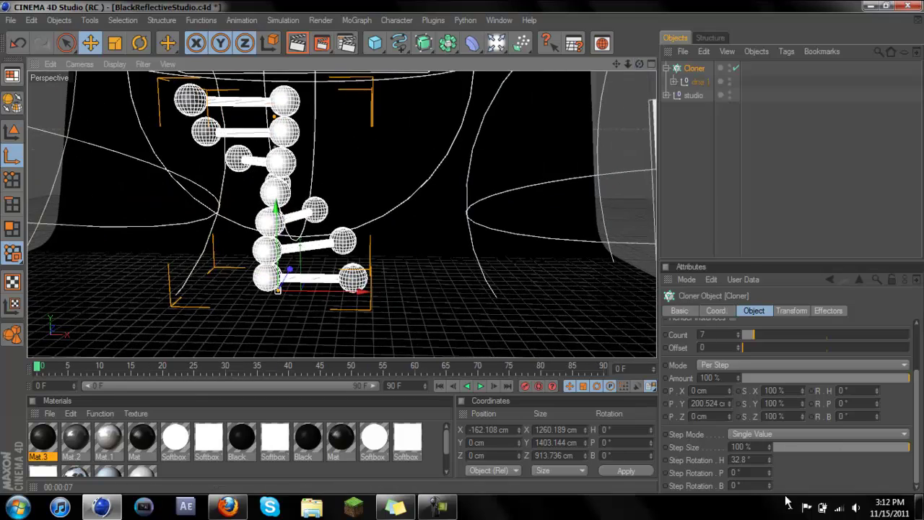
click(762, 460)
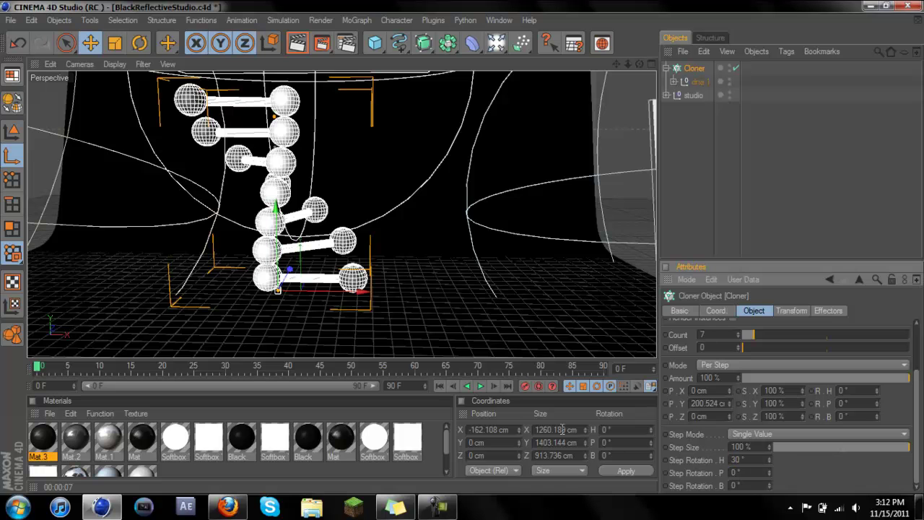
scroll(505, 148, up, 1)
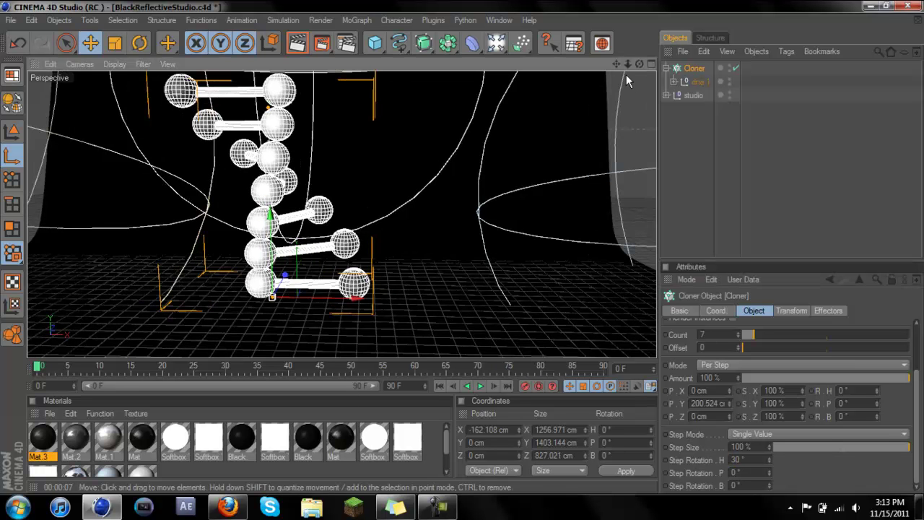
drag(616, 64, 657, 89)
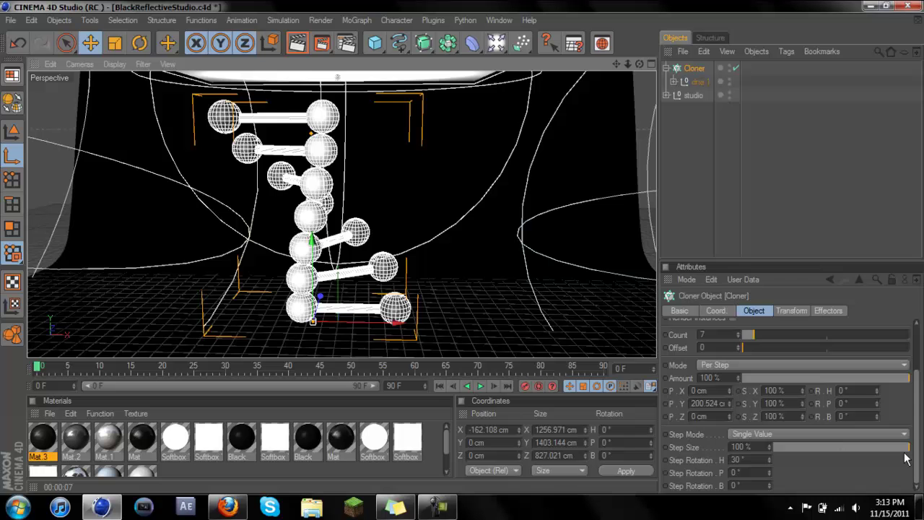
Tilt the clones with a Step Rotation P of 3.7°, keeping Step Rotation B at 0°.
mouse_move(905, 449)
mouse_down()
mouse_move(881, 450)
mouse_move(921, 455)
mouse_up()
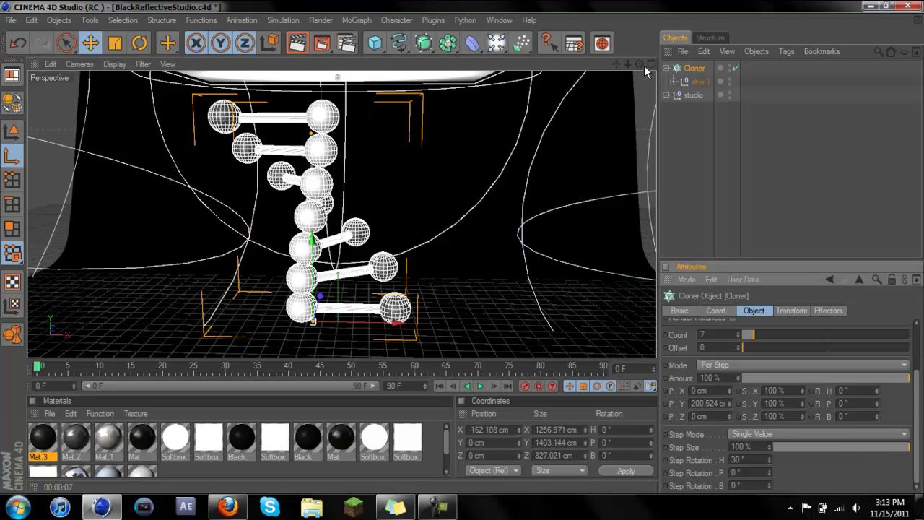
drag(639, 64, 621, 32)
drag(715, 91, 692, 350)
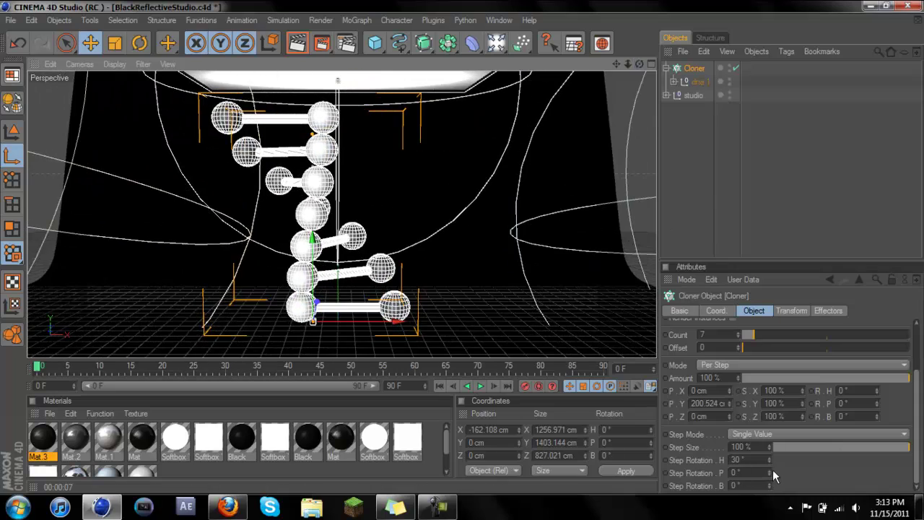
mouse_move(769, 472)
mouse_down()
mouse_move(769, 459)
mouse_move(769, 488)
mouse_up()
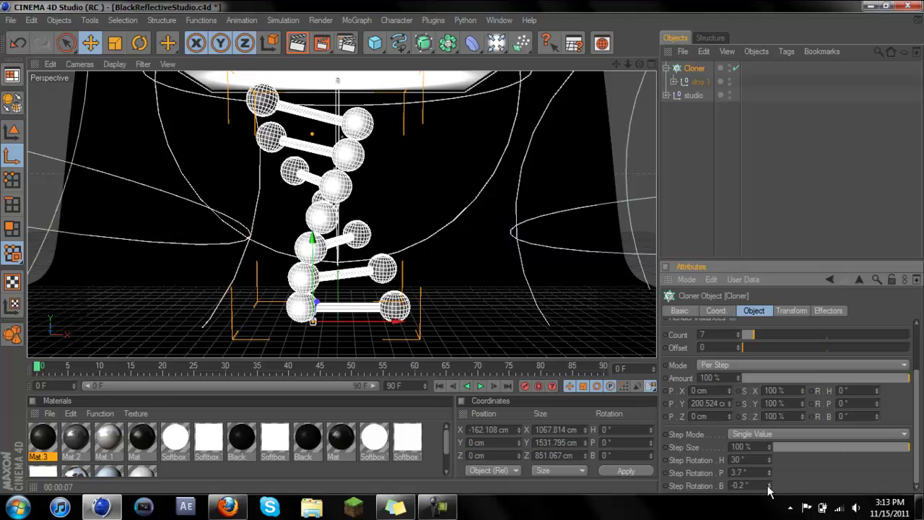
text(0)
key(Return)
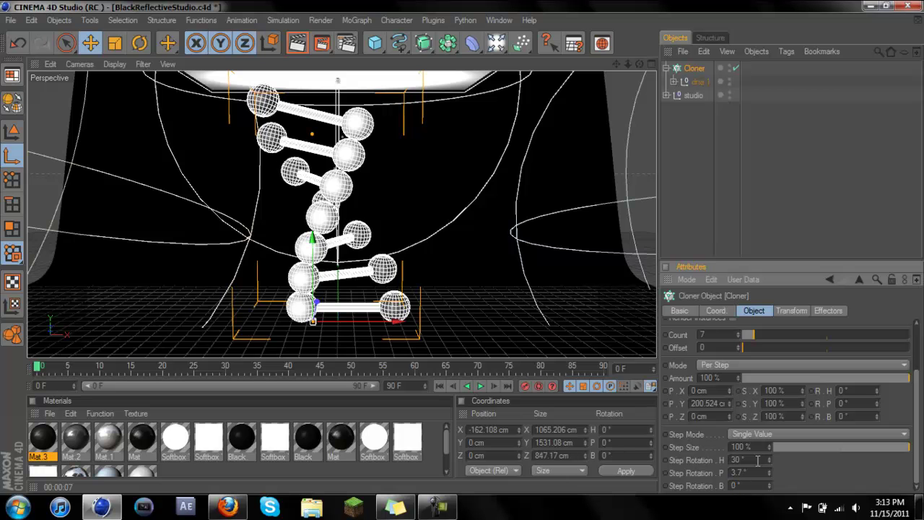
Render a preview of the twisted strand in the Perspective view from a closer angle.
mouse_move(640, 63)
mouse_down()
mouse_move(528, 150)
mouse_move(543, 155)
mouse_up()
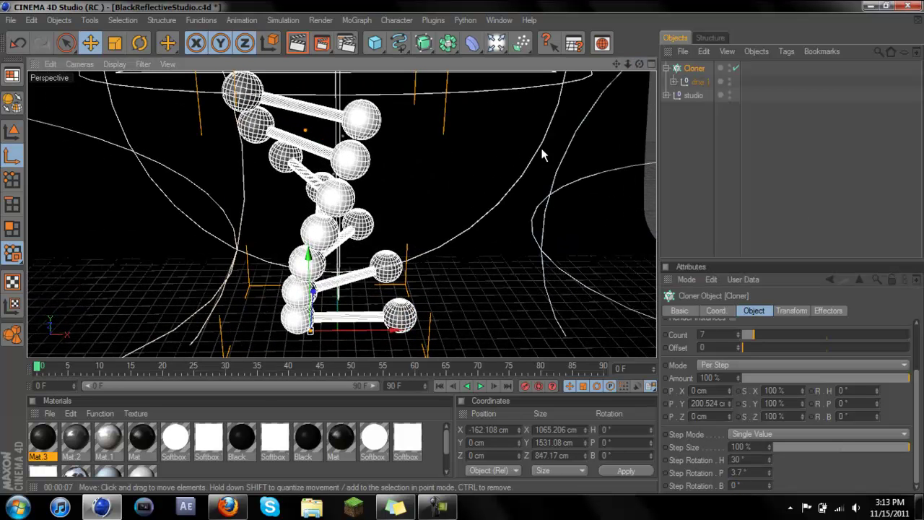
click(297, 43)
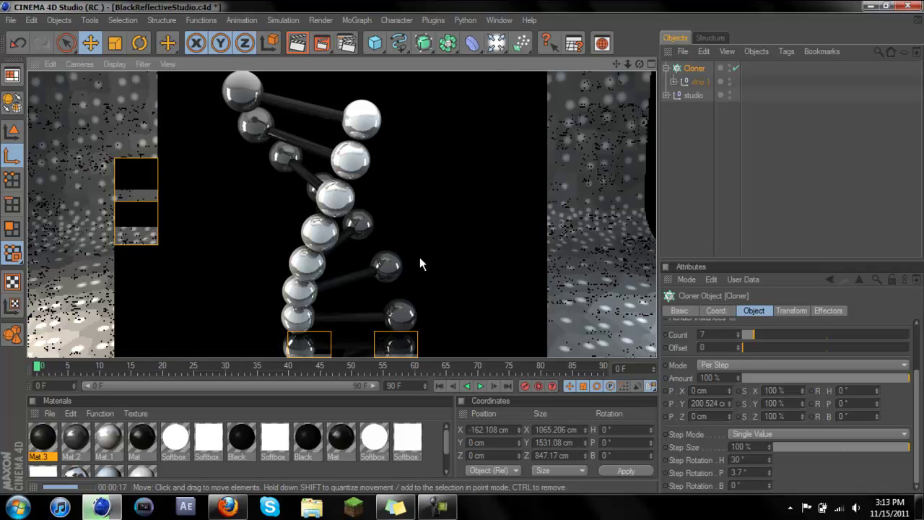
click(399, 328)
Disable Ambient Occlusion and Global Illumination in the render settings and preview the strand in the viewport.
key(ctrl+b)
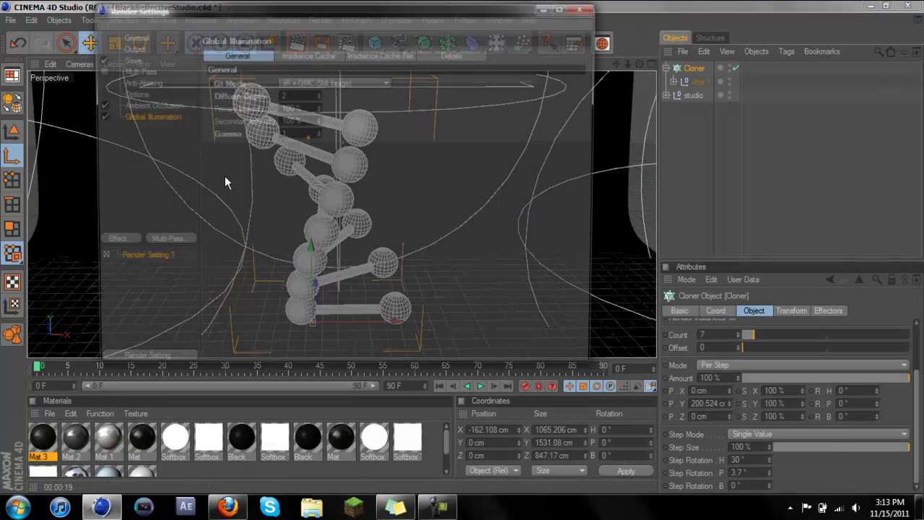
click(134, 55)
click(137, 47)
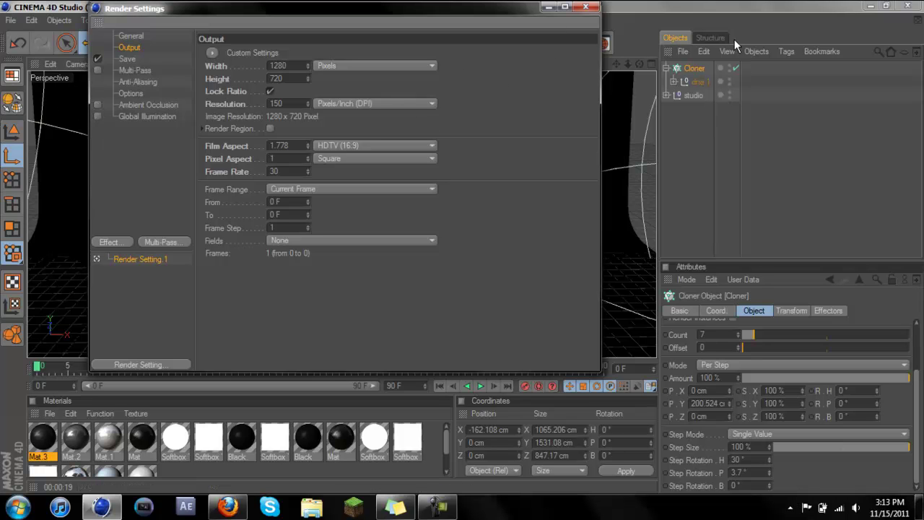
click(586, 8)
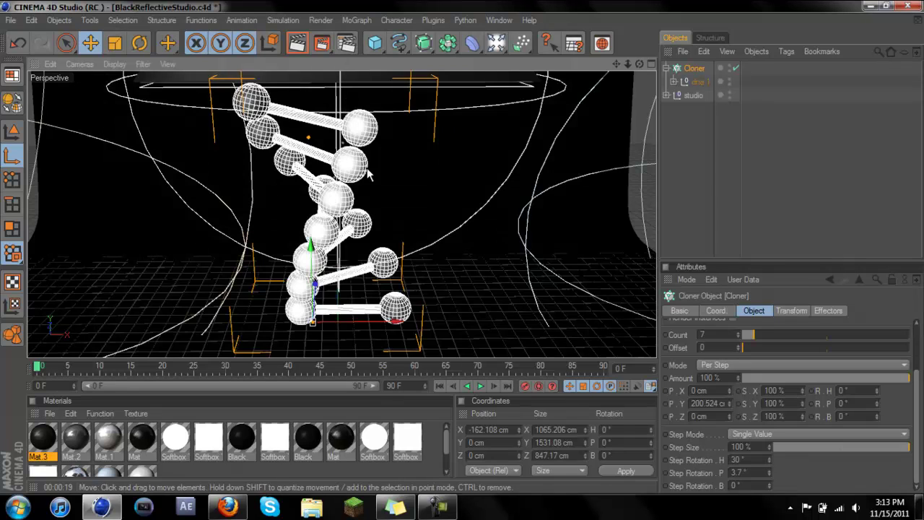
click(306, 52)
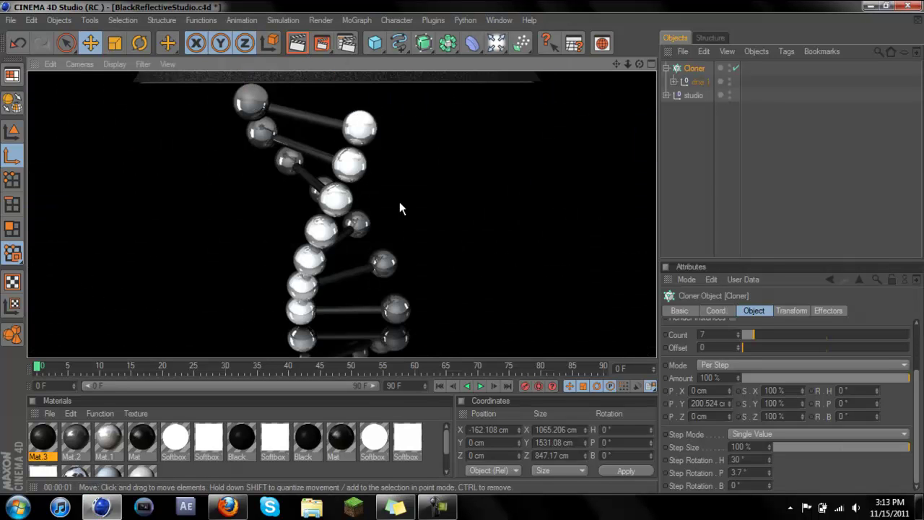
click(493, 247)
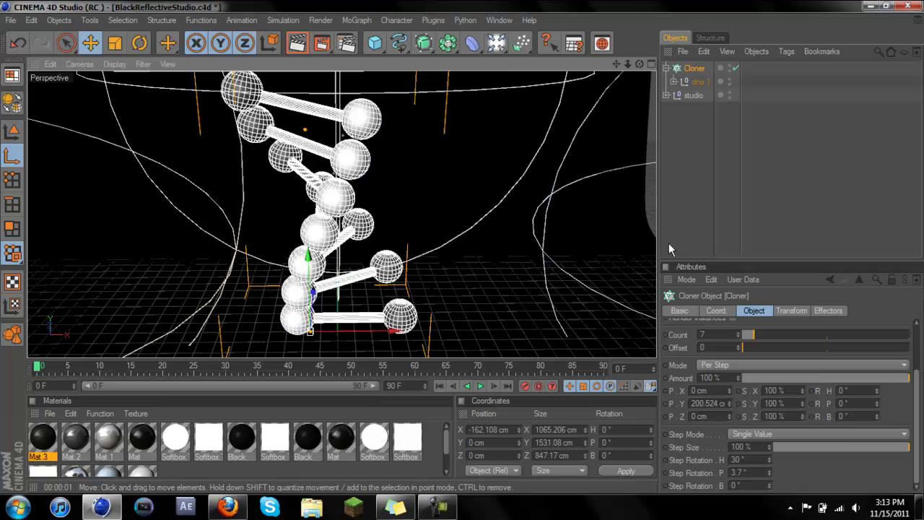
Delete the studio group and raise the Cloner's count to 32.
click(687, 96)
key(Delete)
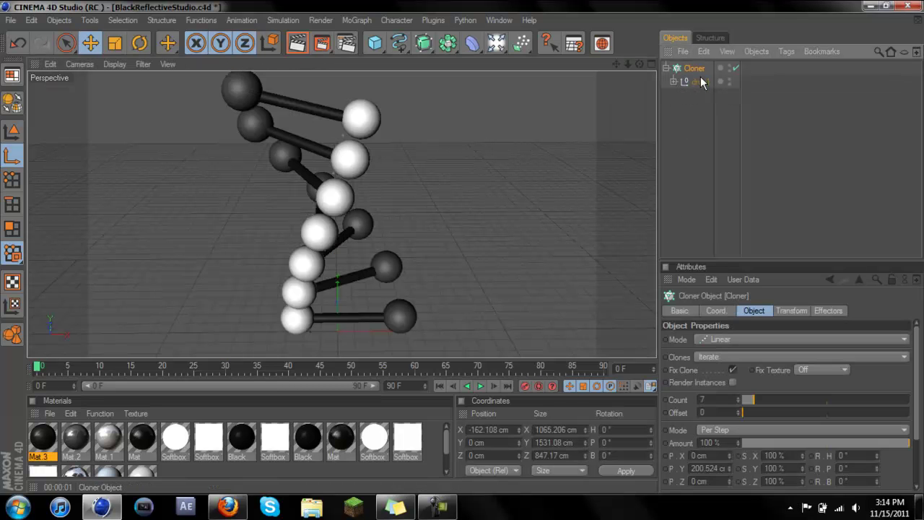
drag(751, 400, 795, 399)
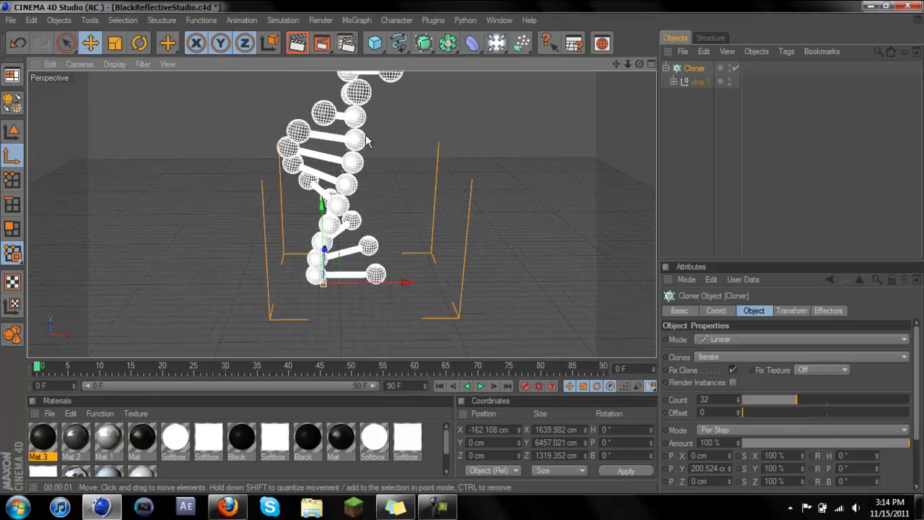
scroll(366, 141, down, 5)
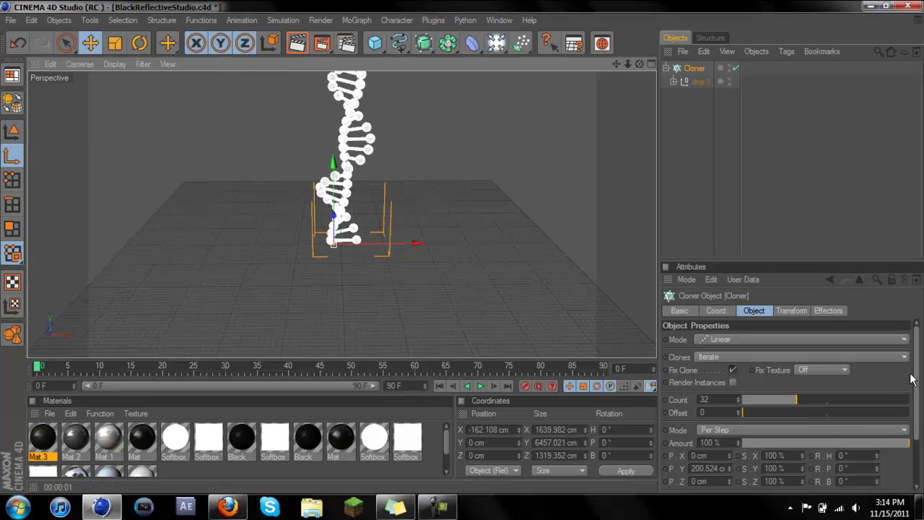
Set the Cloner's Step Rotation P to 0°.
scroll(866, 412, down, 3)
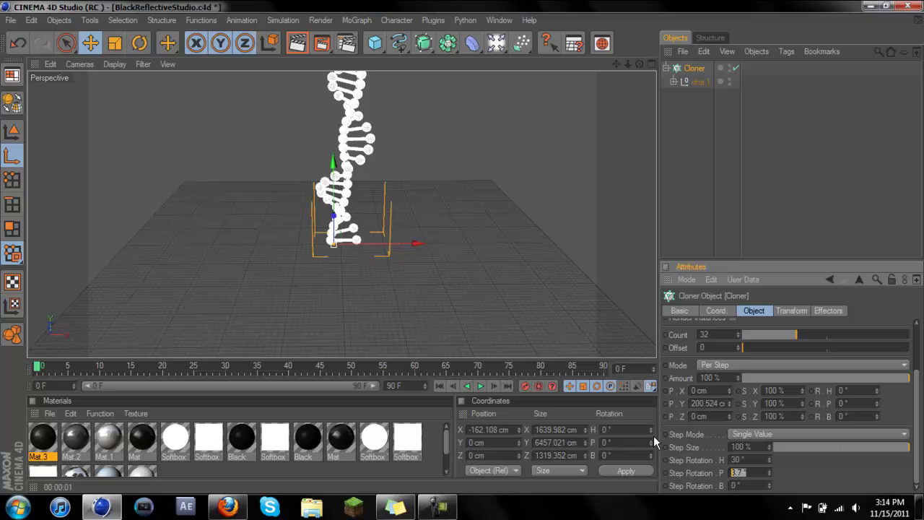
text(0)
key(Return)
Set the Cloner's Step Rotation H to 0°.
scroll(538, 208, up, 3)
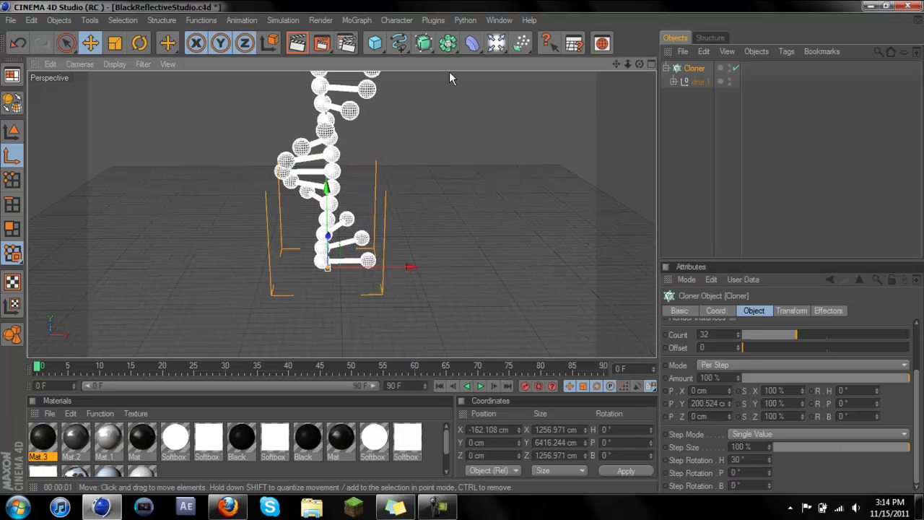
drag(618, 62, 625, 145)
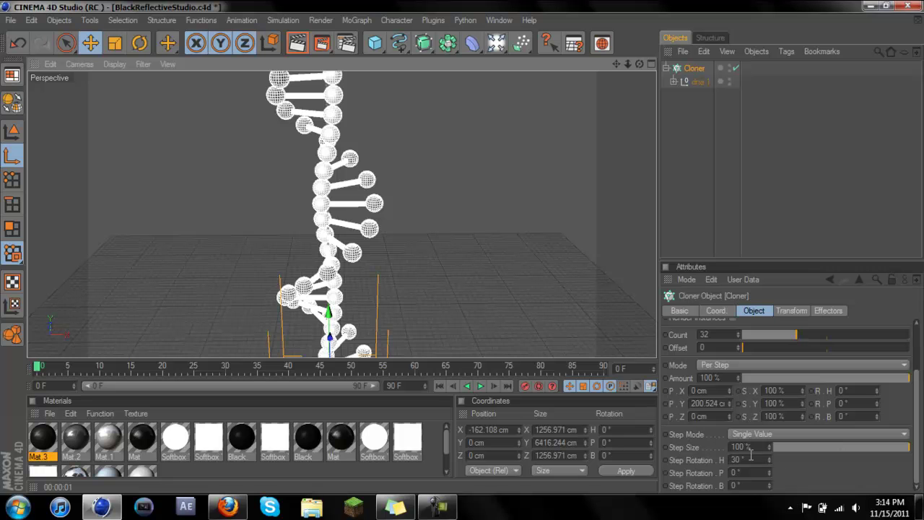
drag(769, 462, 769, 498)
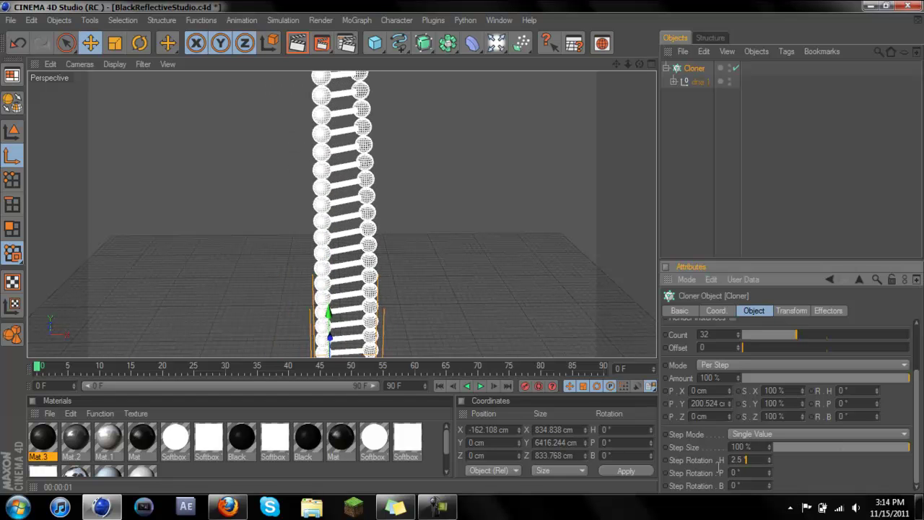
key(Return)
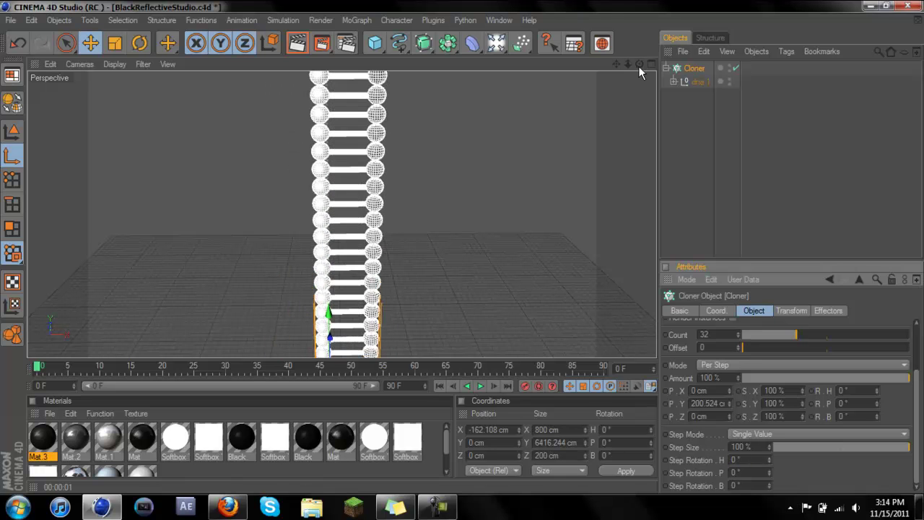
Shift the Cloner to about -190 cm in X and nudge the dna 1 null along X to about 237 cm.
drag(615, 66, 616, 7)
scroll(504, 195, up, 5)
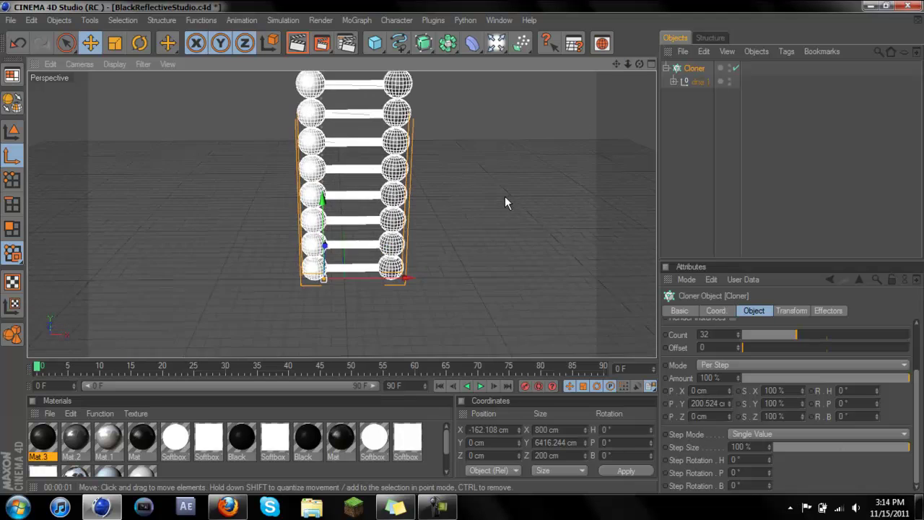
mouse_move(312, 315)
mouse_down()
mouse_move(366, 307)
mouse_move(310, 317)
mouse_move(296, 311)
mouse_move(307, 296)
mouse_move(308, 311)
mouse_up()
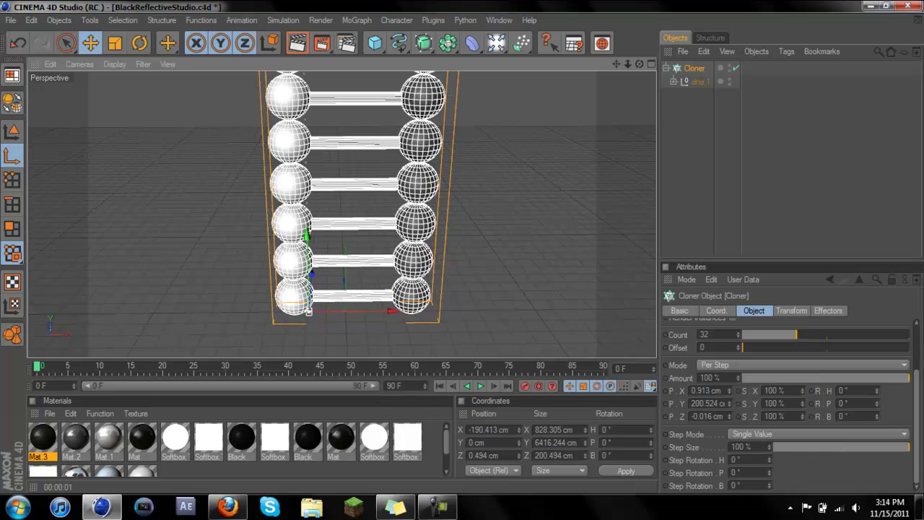
click(697, 82)
drag(404, 311, 405, 311)
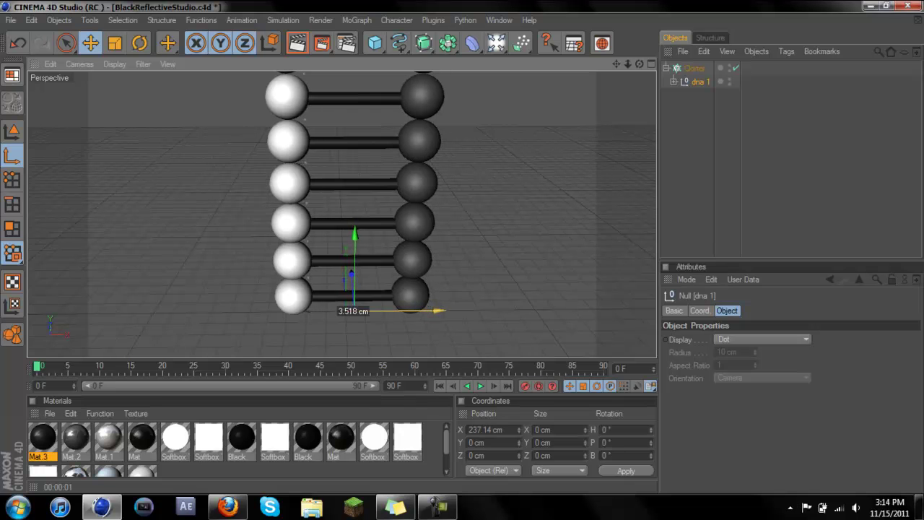
Reduce the Cloner's count to 13 clones.
mouse_move(639, 65)
mouse_down()
mouse_move(769, 70)
mouse_move(652, 70)
mouse_up()
scroll(291, 229, down, 10)
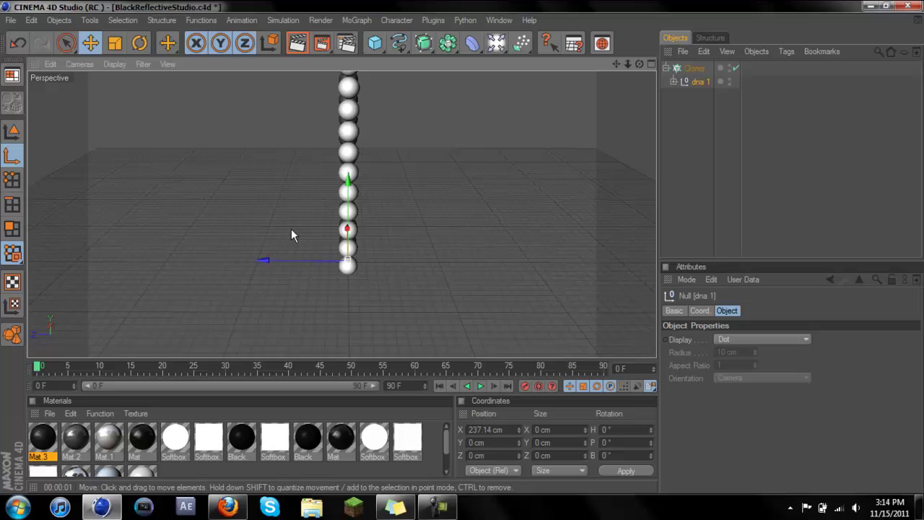
scroll(293, 229, down, 2)
scroll(294, 229, up, 10)
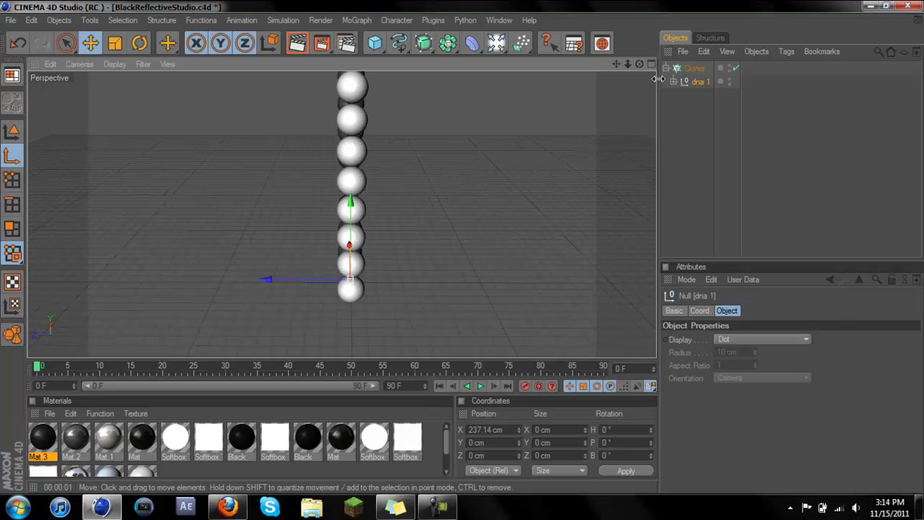
click(714, 67)
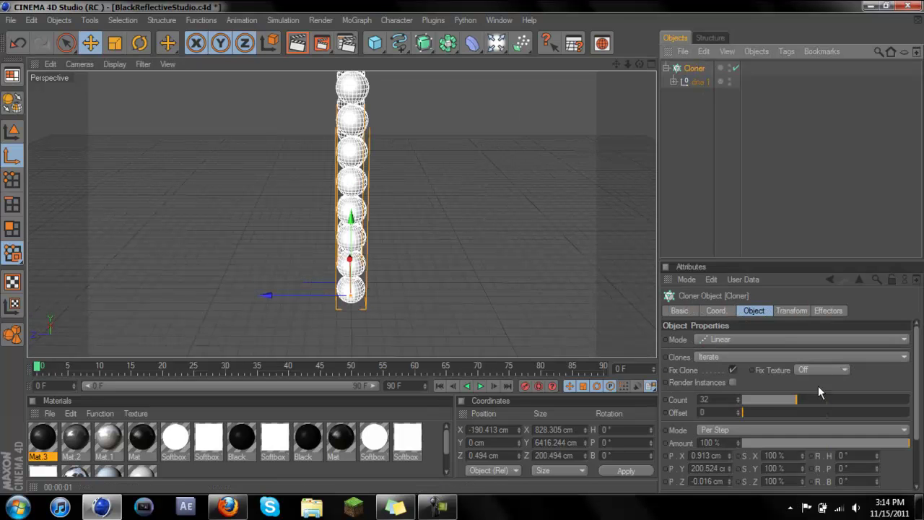
drag(798, 404, 765, 397)
scroll(552, 216, down, 3)
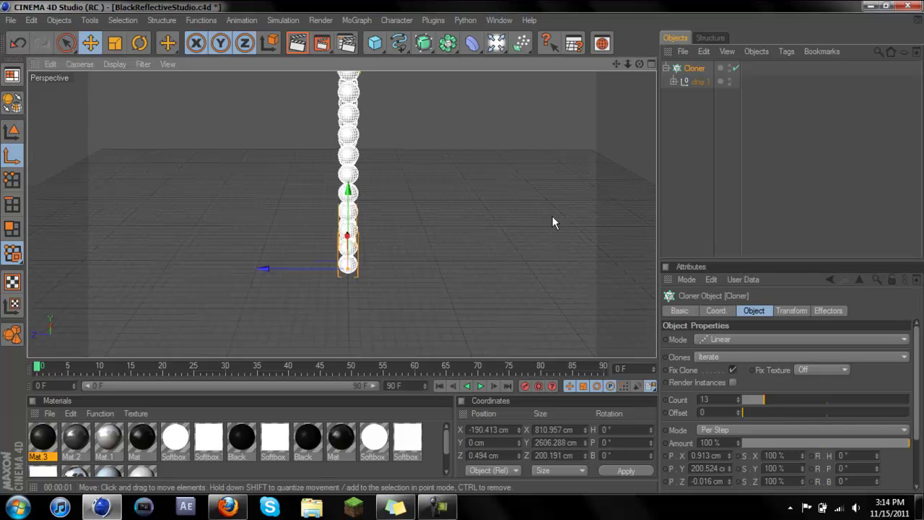
scroll(544, 208, up, 2)
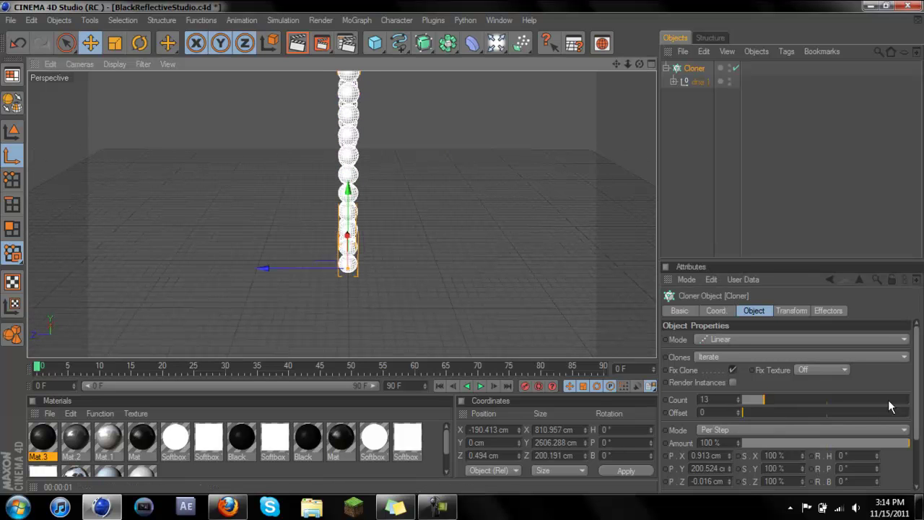
Try Step Rotation H values of 7.5° and 30° on the Cloner.
drag(917, 403, 912, 462)
drag(769, 462, 786, 461)
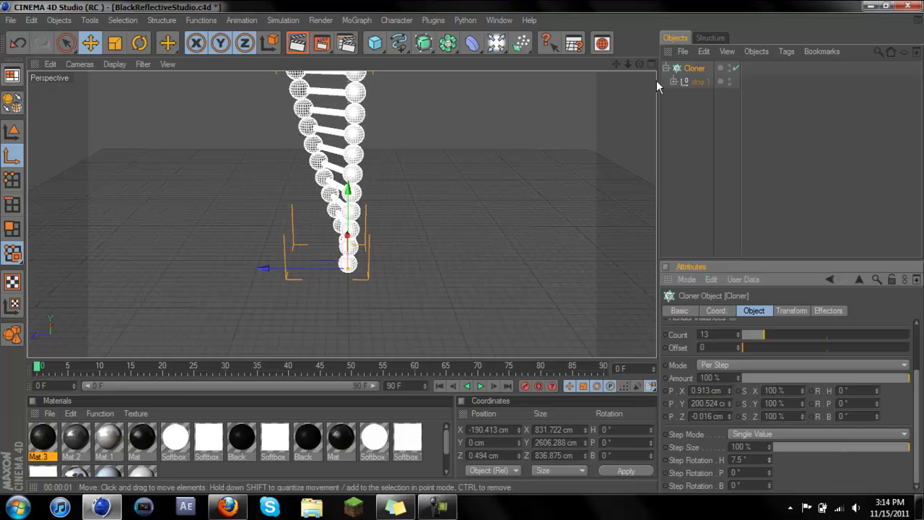
drag(639, 64, 505, 64)
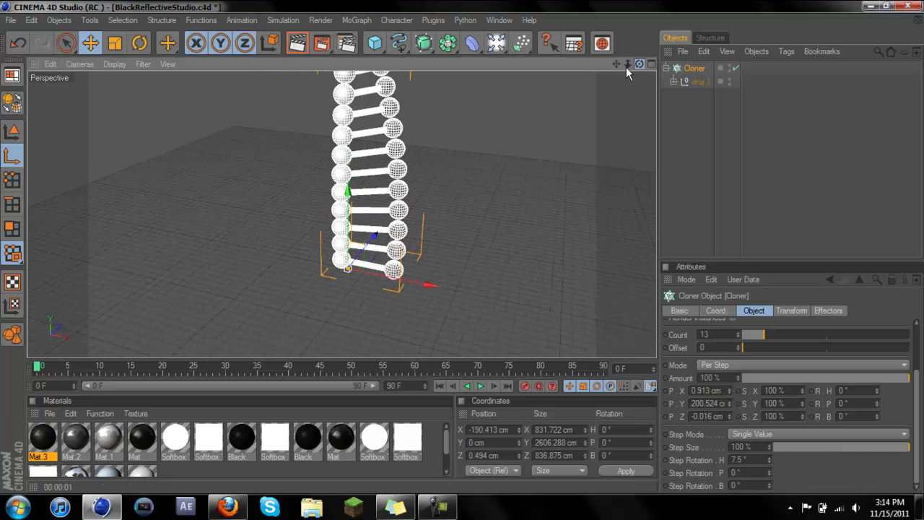
scroll(311, 196, down, 5)
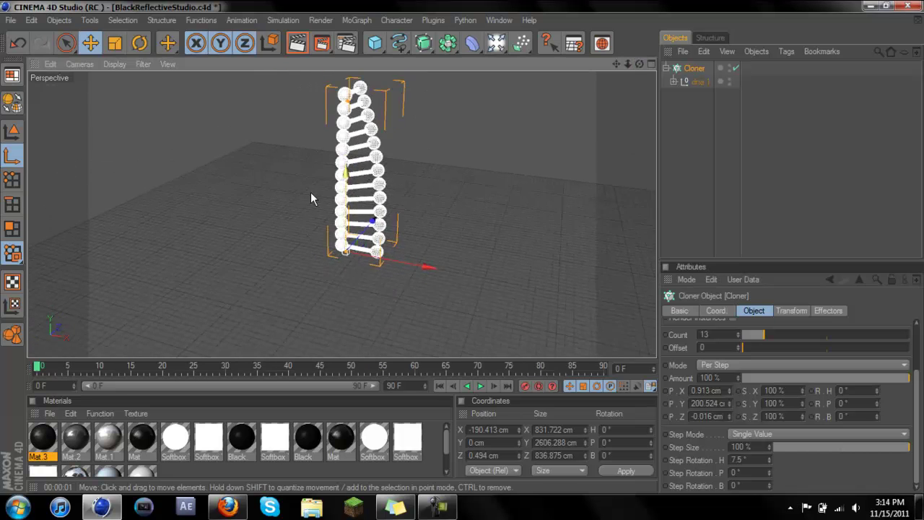
click(744, 460)
text(30)
key(Return)
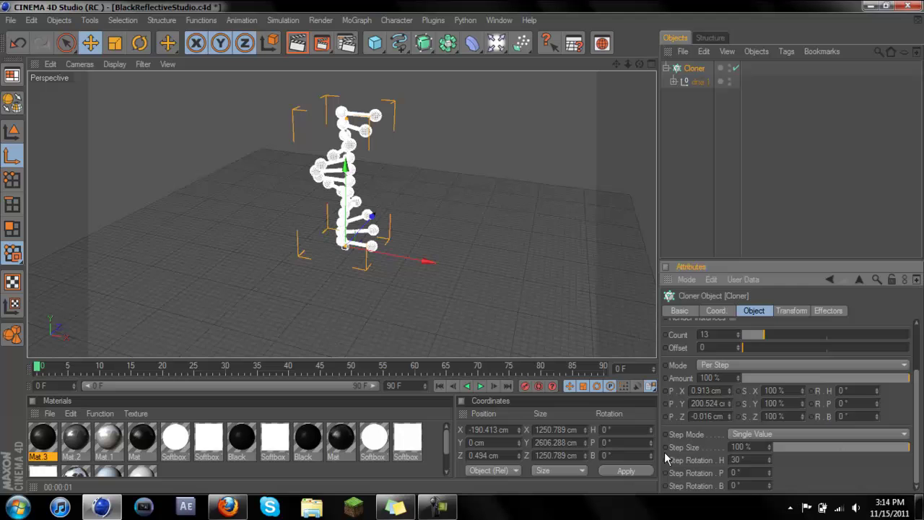
Set the Cloner's Step Rotation H to 19.2°.
scroll(434, 163, up, 3)
scroll(434, 163, up, 1)
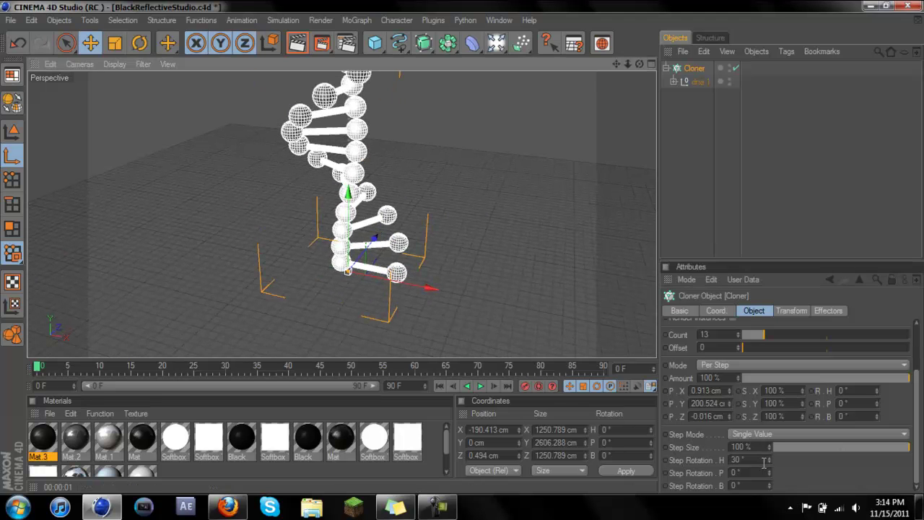
drag(769, 461, 770, 504)
scroll(542, 170, down, 4)
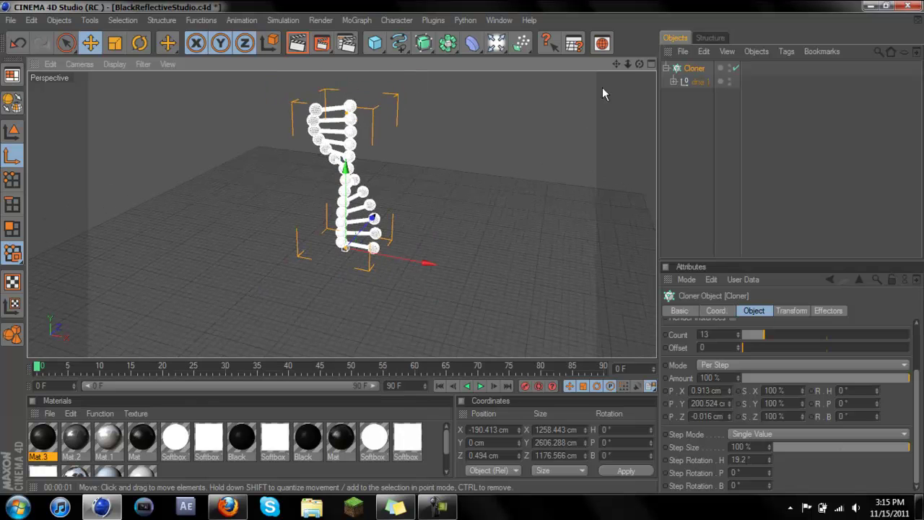
Render a preview of the strand from the front in the Perspective view.
drag(638, 65, 686, 66)
scroll(445, 148, up, 3)
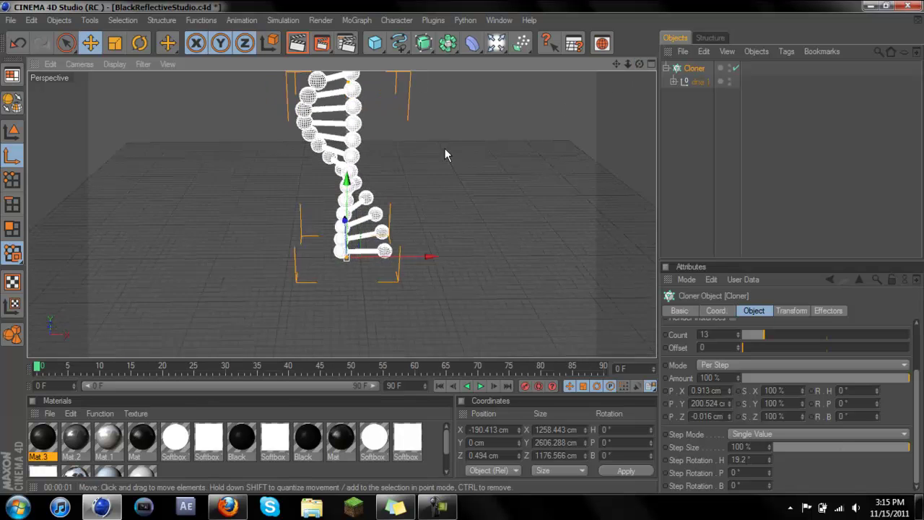
scroll(445, 148, up, 1)
click(297, 43)
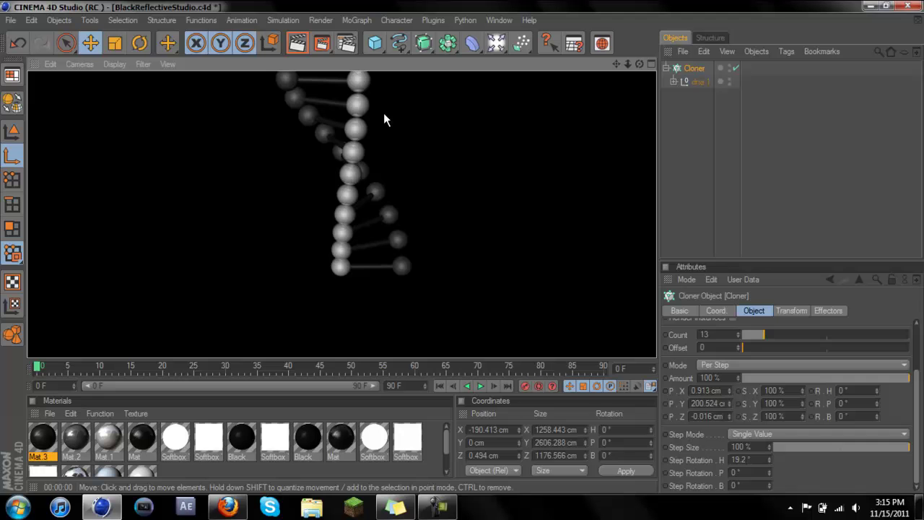
click(419, 139)
Increase the Cloner's per-step Y spacing to 236.524 cm.
drag(627, 65, 648, 78)
click(693, 68)
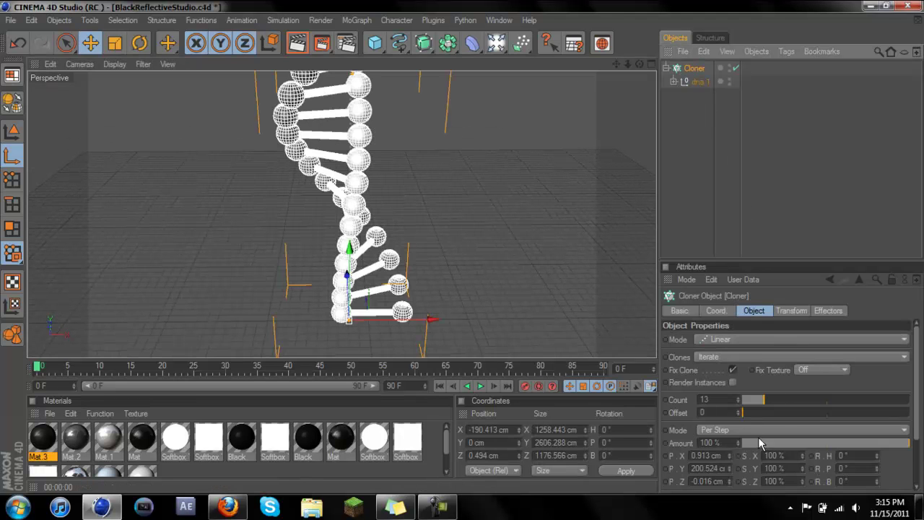
scroll(909, 424, down, 3)
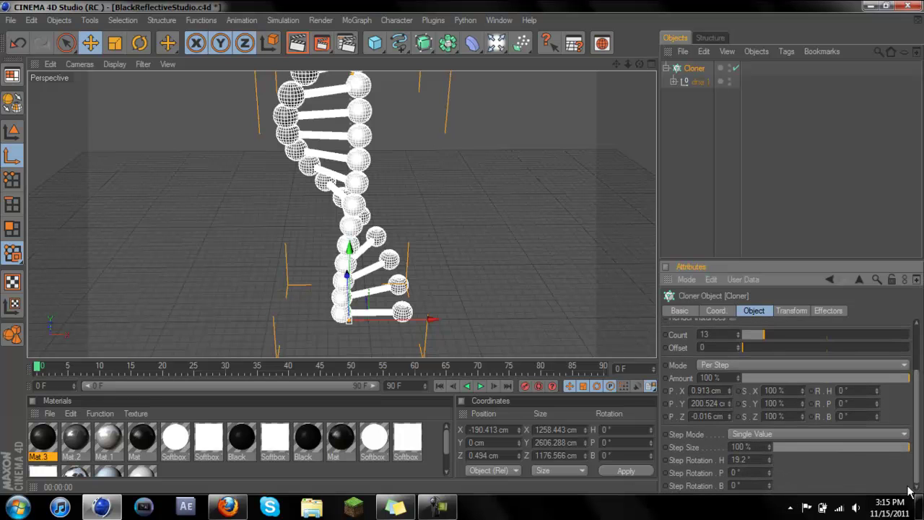
drag(850, 448, 921, 455)
drag(798, 371, 759, 376)
drag(900, 395, 923, 407)
drag(732, 403, 727, 347)
Raise the Cloner's count to 40 and render a viewport preview of the full strand.
scroll(375, 115, down, 8)
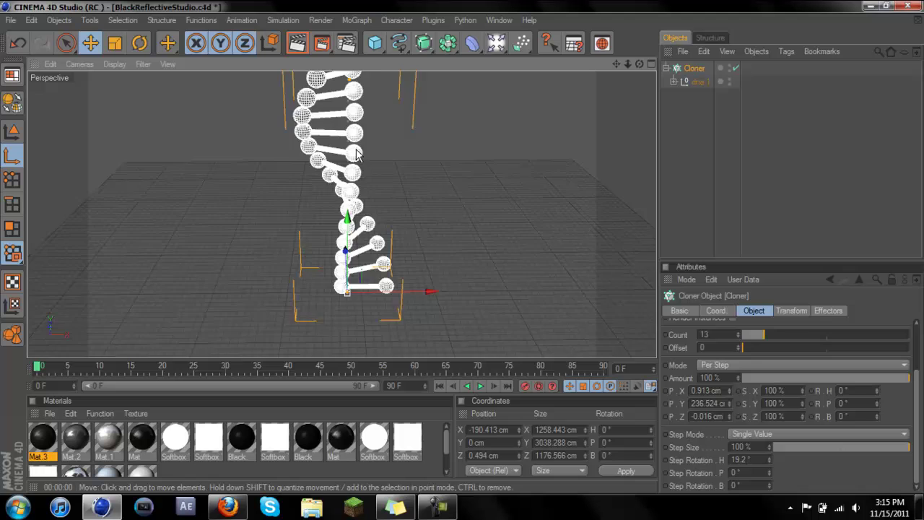
click(807, 335)
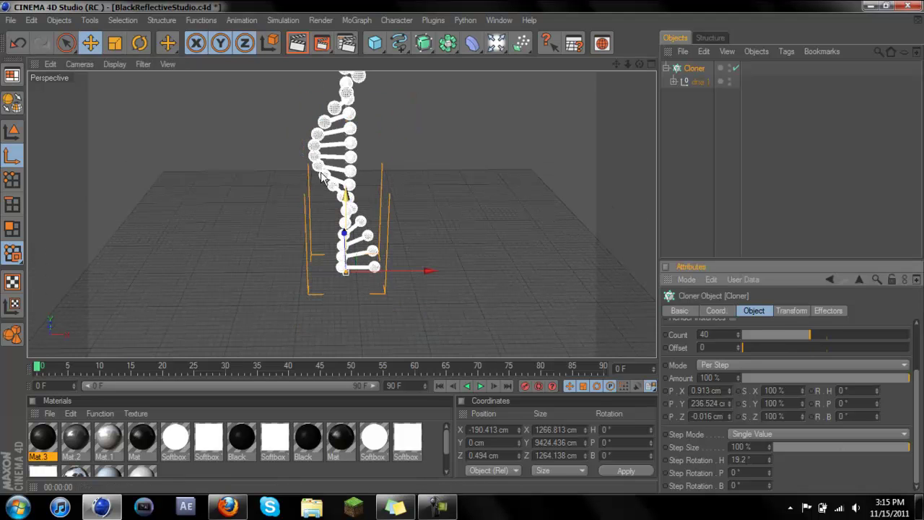
scroll(313, 172, down, 5)
scroll(314, 164, down, 1)
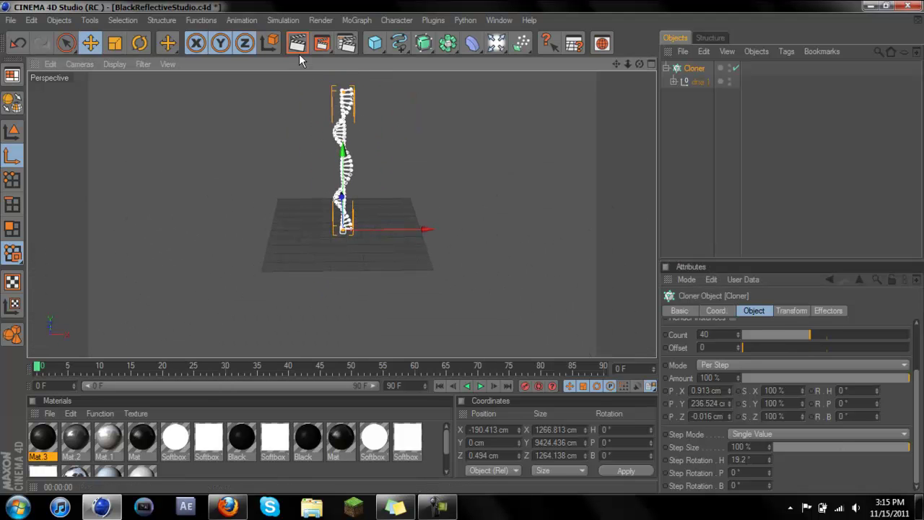
click(285, 21)
click(286, 21)
click(296, 43)
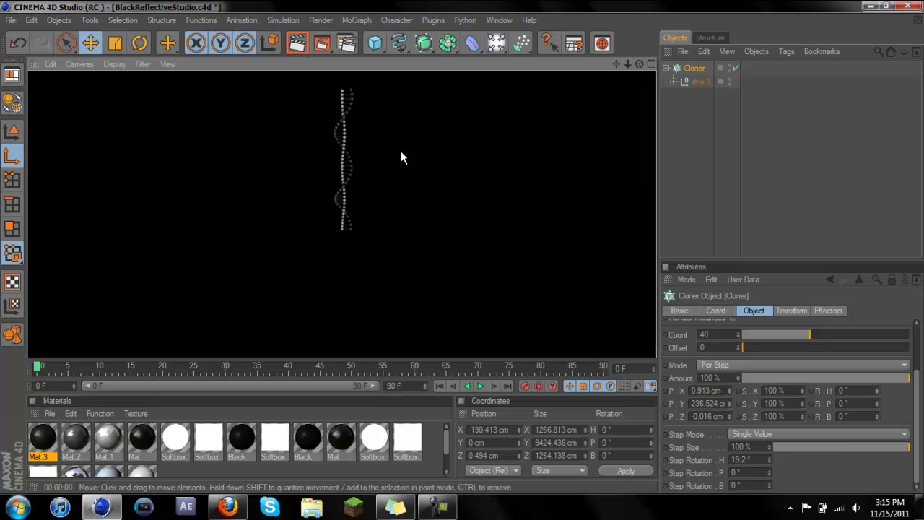
Keyframe the Cloner's Step Rotation H at 19.2° and Step Size at 100% on frame 0.
scroll(410, 170, up, 10)
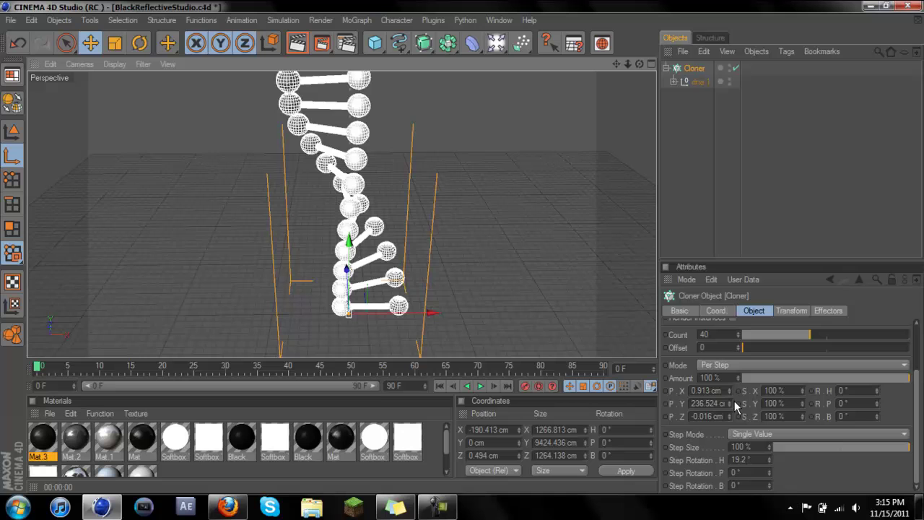
ctrl+click(666, 460)
ctrl+click(665, 447)
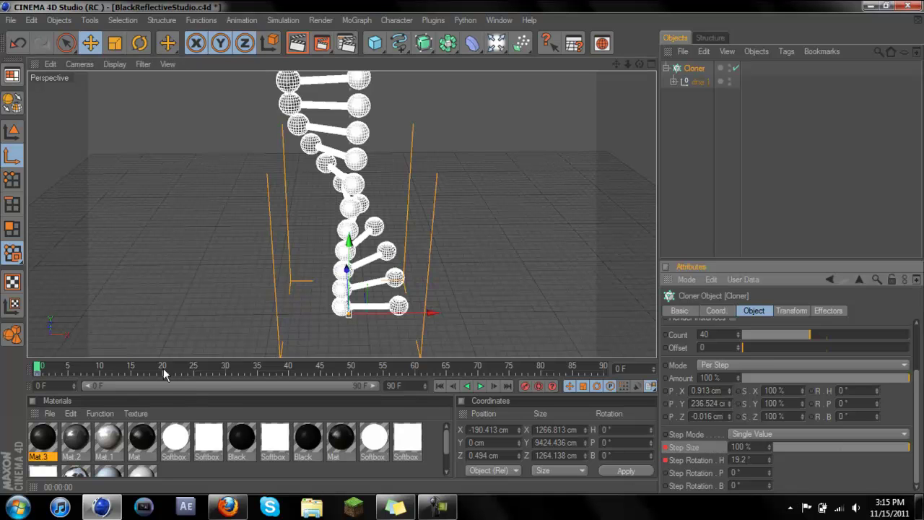
At frame 30, keyframe the Cloner's Step Size at 0% and Step Rotation H at 0°.
drag(165, 373, 227, 367)
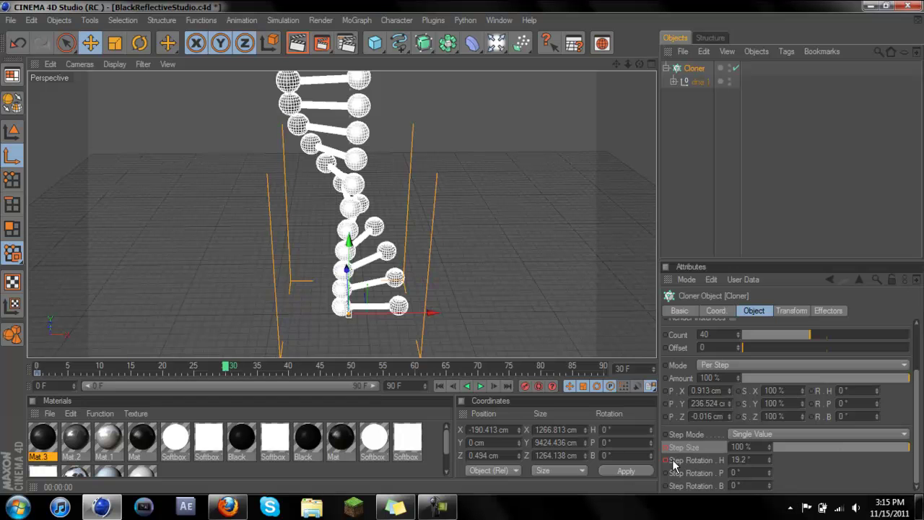
mouse_move(843, 457)
mouse_down()
mouse_move(769, 449)
mouse_move(704, 470)
mouse_up()
drag(765, 463, 713, 463)
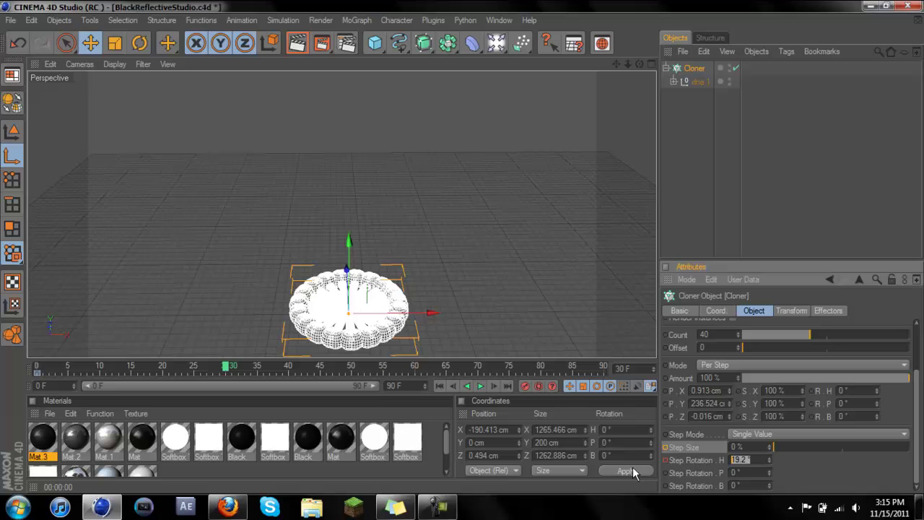
key(Return)
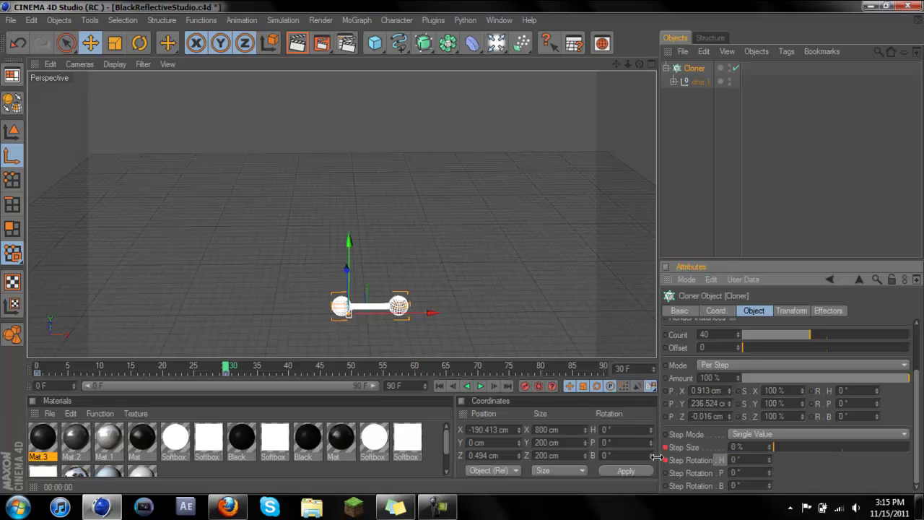
Play the Cloner animation from the first frame and stop it after the strand has collapsed.
click(439, 386)
scroll(419, 208, down, 5)
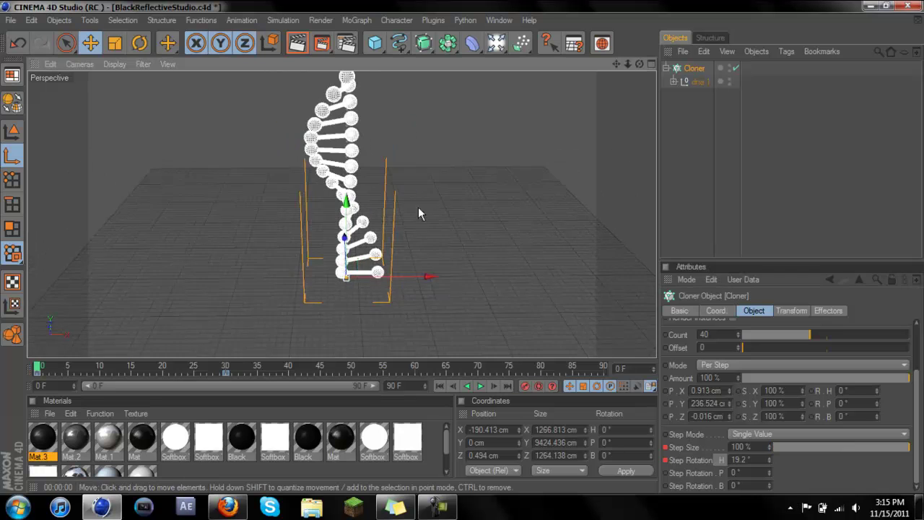
click(482, 387)
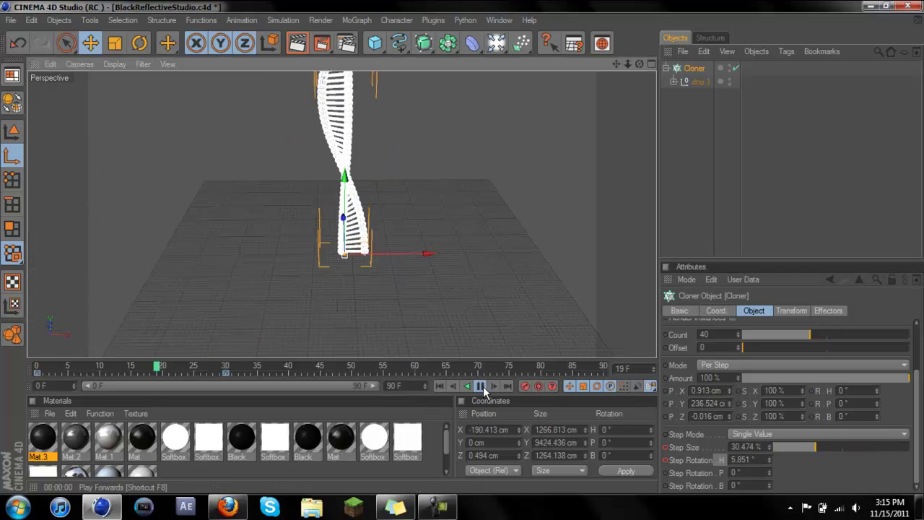
click(481, 387)
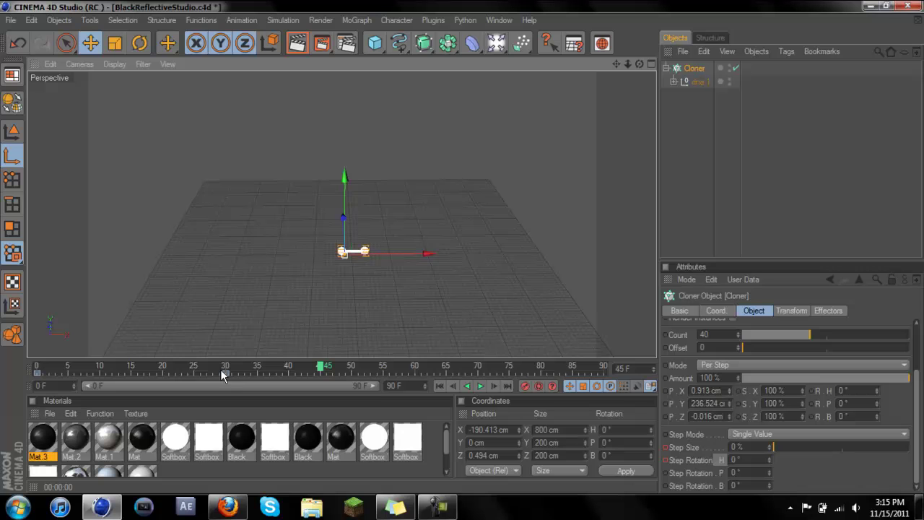
Move the Cloner's keyframe from frame 0 to frame 60 on the timeline.
drag(40, 376, 415, 374)
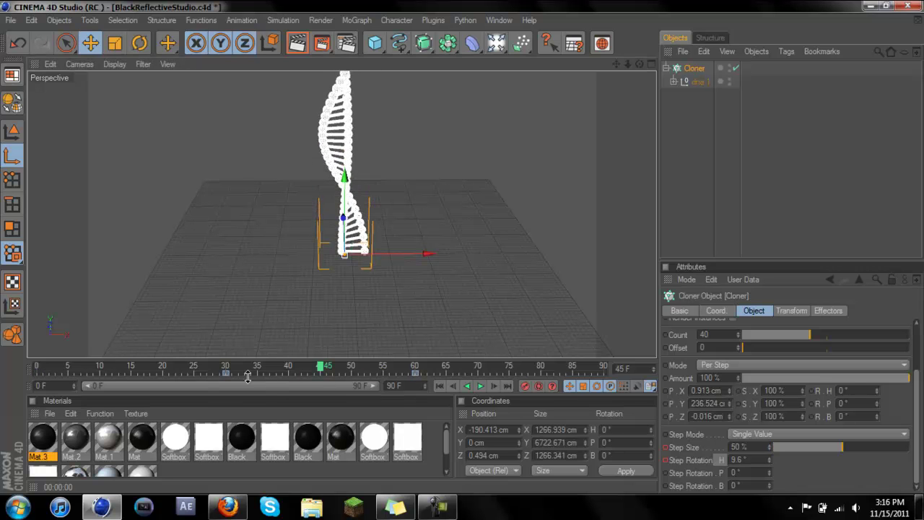
click(226, 369)
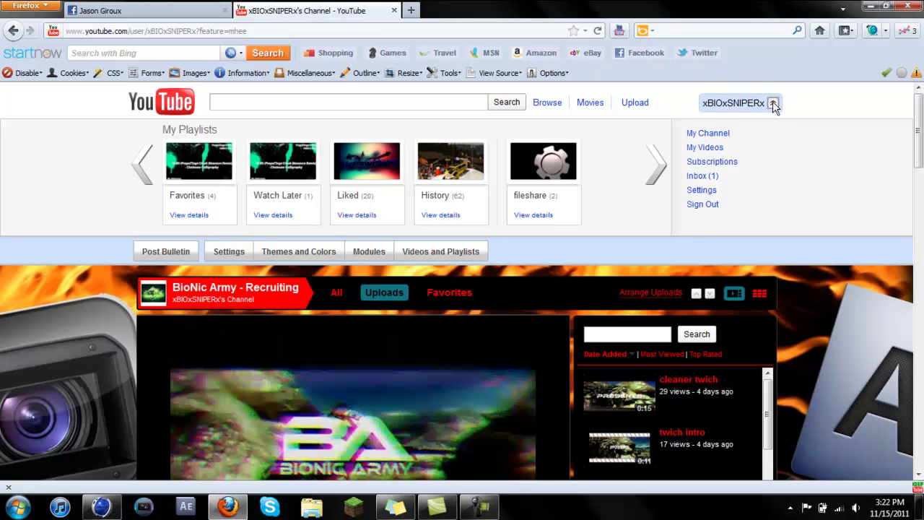
Close the account menu on the YouTube channel page and examine its profile, subscriptions and the comment about the editing pack.
click(773, 103)
scroll(385, 280, down, 8)
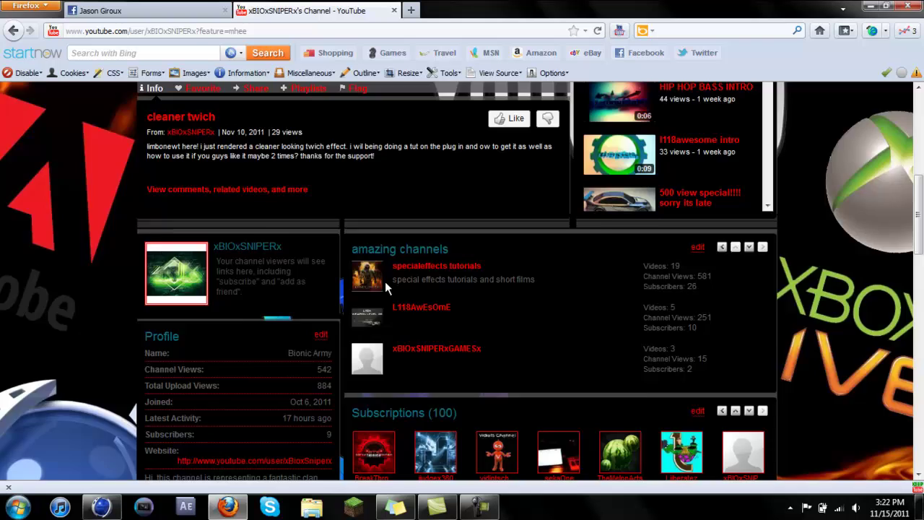
scroll(325, 268, up, 7)
scroll(325, 268, down, 9)
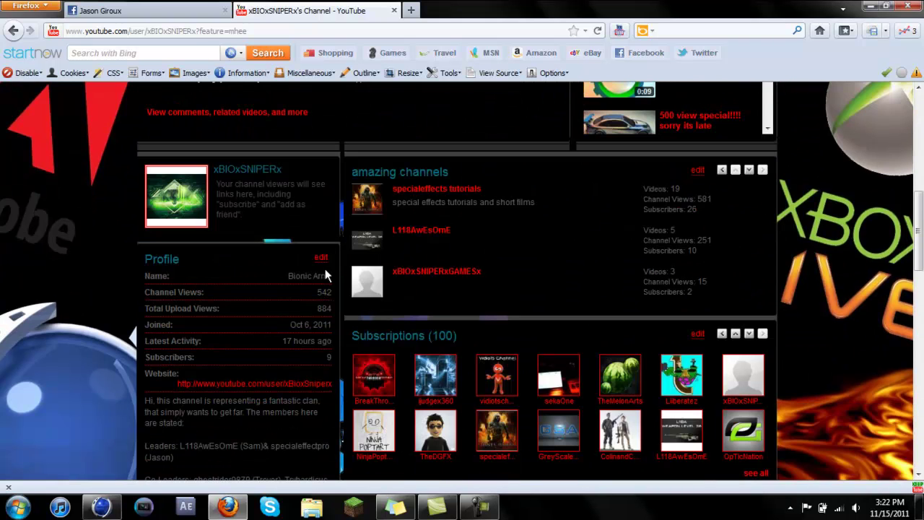
scroll(408, 273, down, 5)
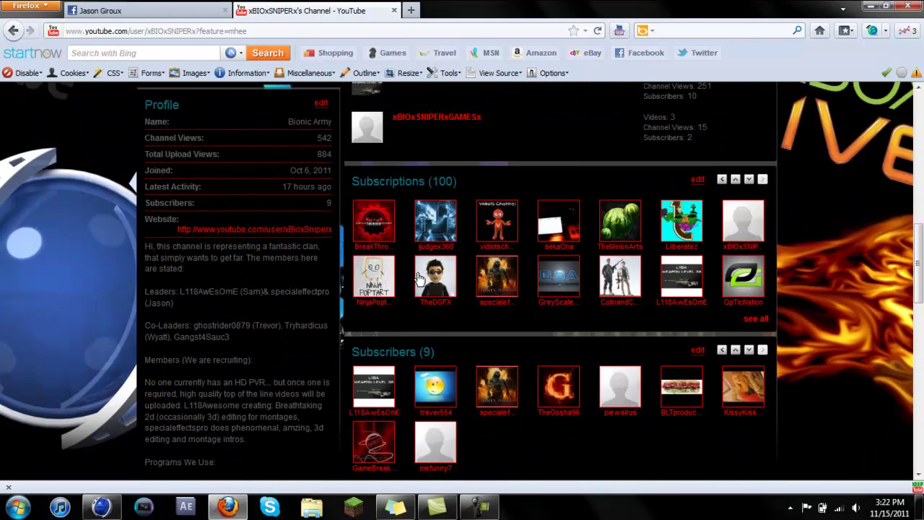
scroll(487, 296, down, 3)
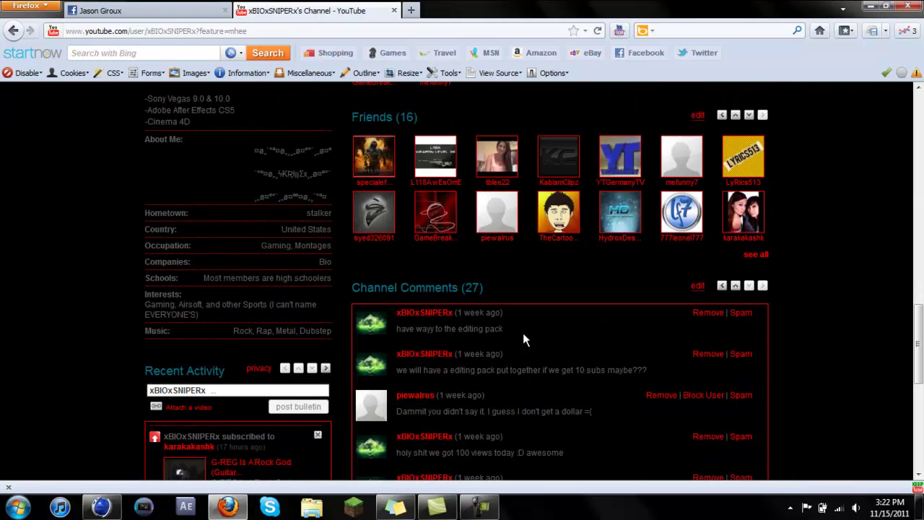
drag(504, 330, 396, 312)
click(481, 326)
scroll(509, 292, up, 6)
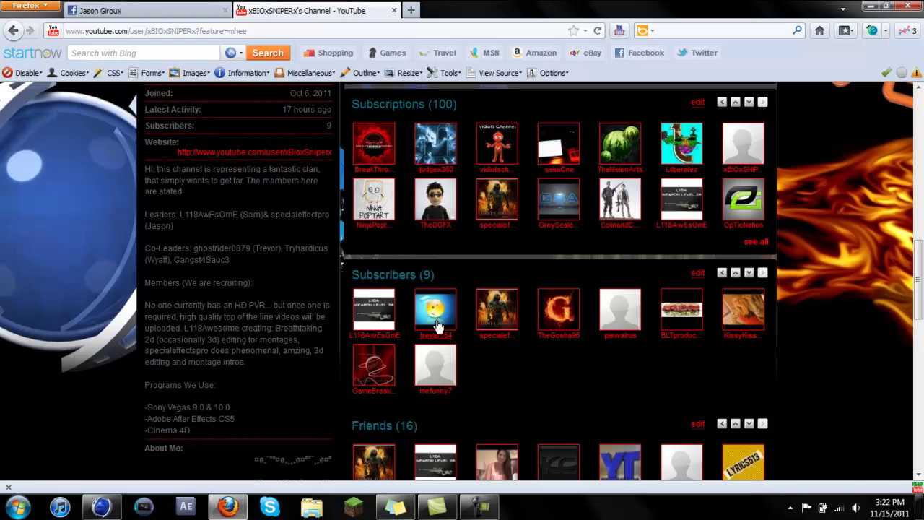
Open the channel's full list of subscribers and return to the channel page.
click(425, 275)
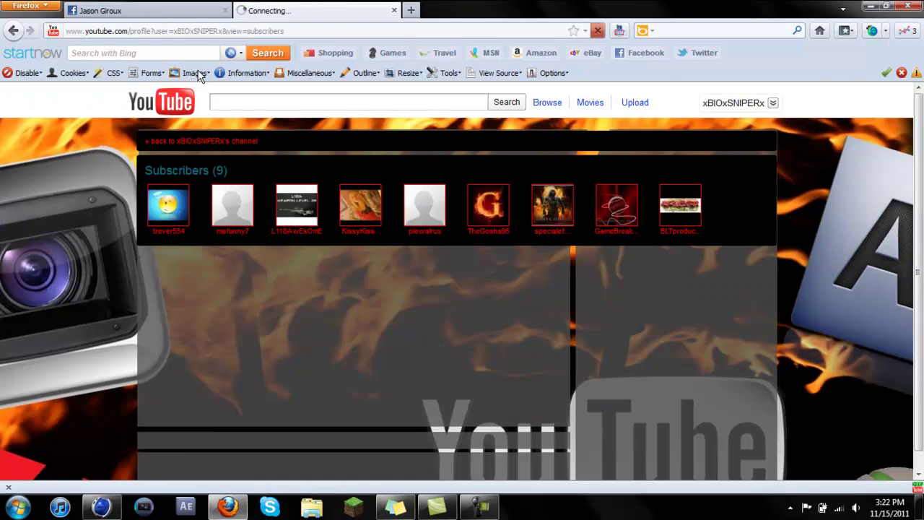
click(13, 30)
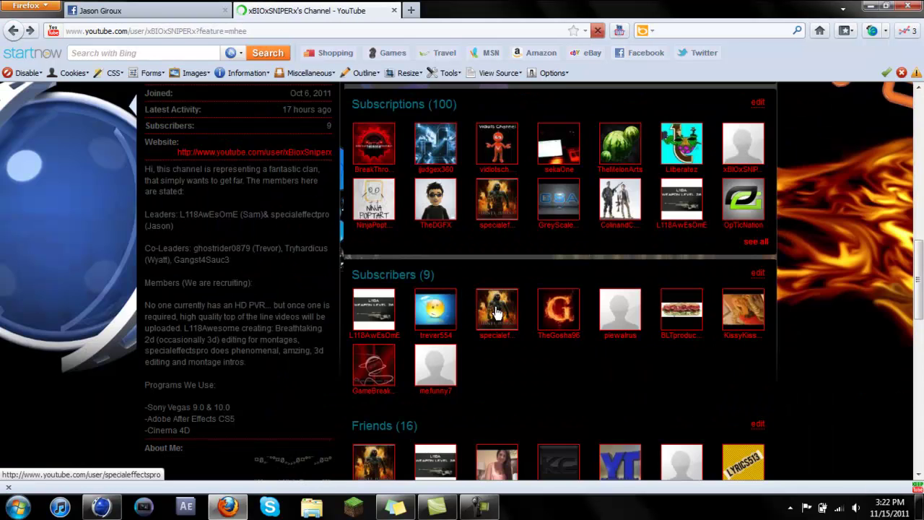
scroll(497, 312, up, 9)
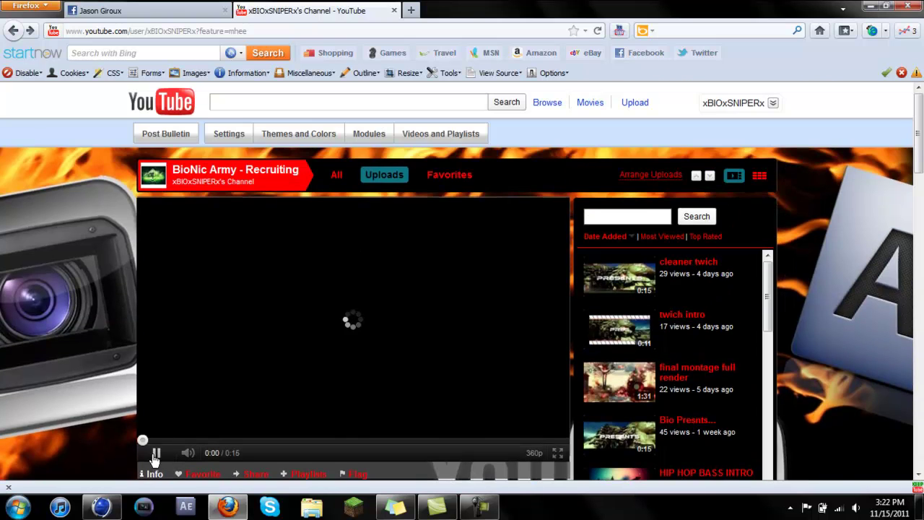
Pause the featured video and look over the channel's amazing channels, subscriptions and subscribers sections.
click(156, 453)
scroll(532, 255, down, 10)
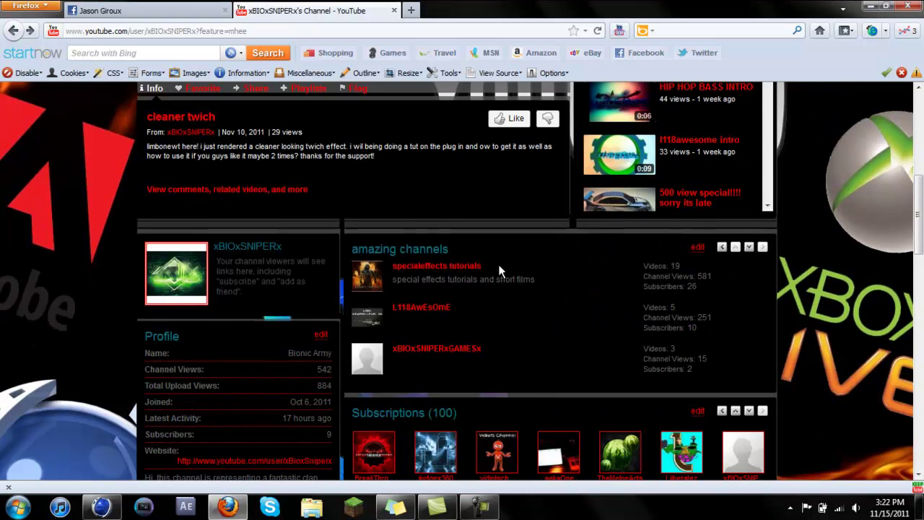
scroll(468, 270, down, 5)
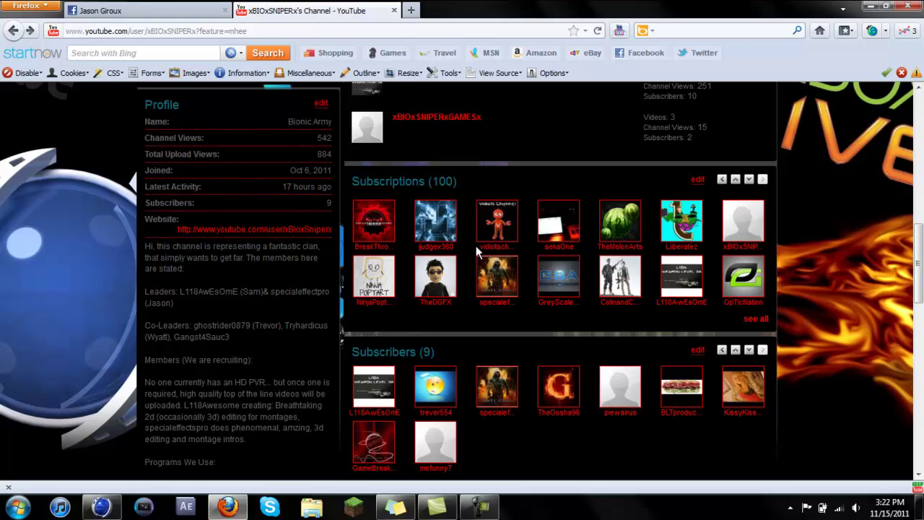
scroll(582, 283, up, 9)
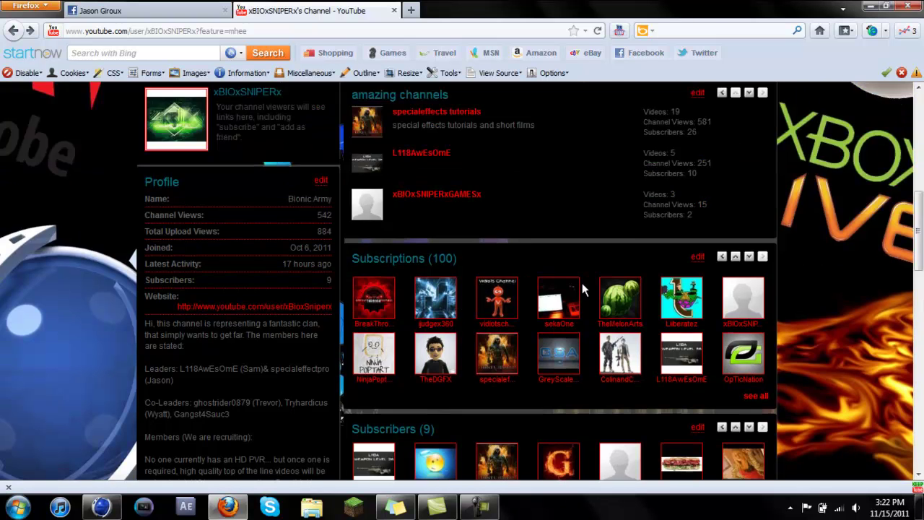
scroll(563, 310, down, 4)
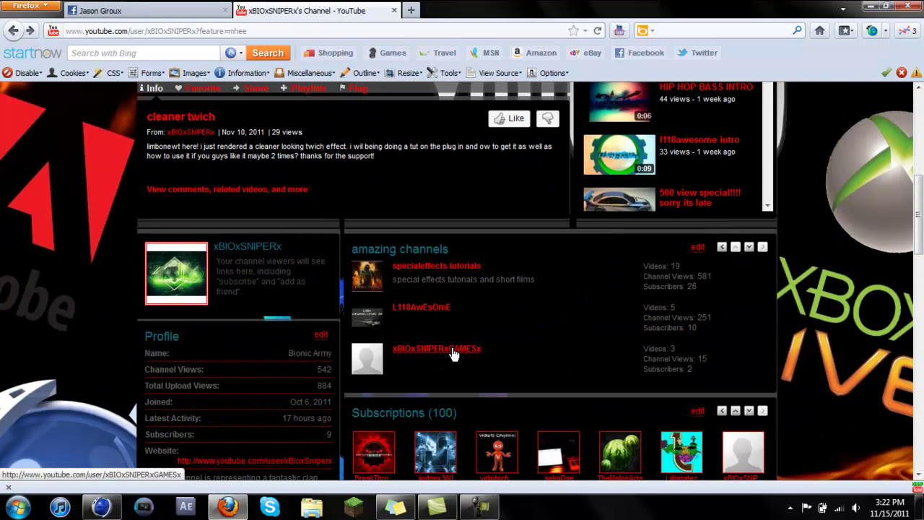
Open the second channel listed under amazing channels and review its profile, friends and featured video details.
click(426, 308)
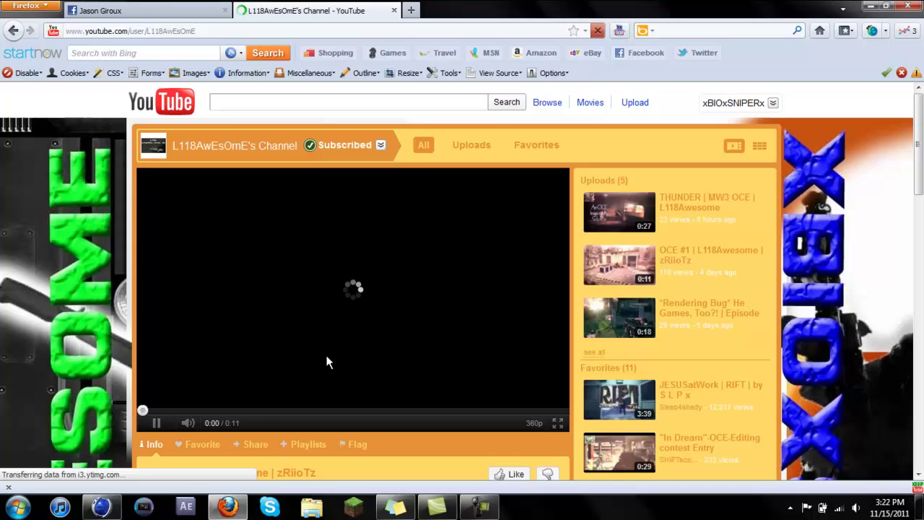
scroll(303, 326, down, 10)
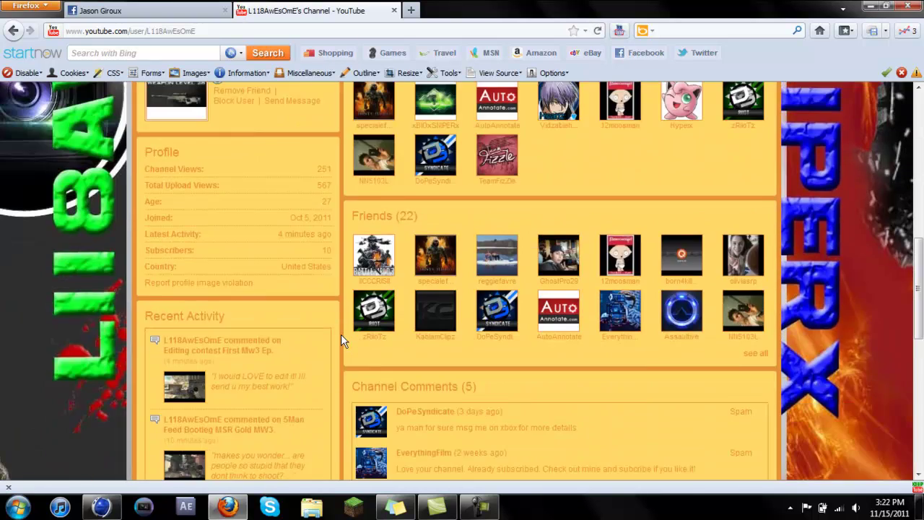
scroll(341, 334, down, 4)
scroll(341, 334, up, 8)
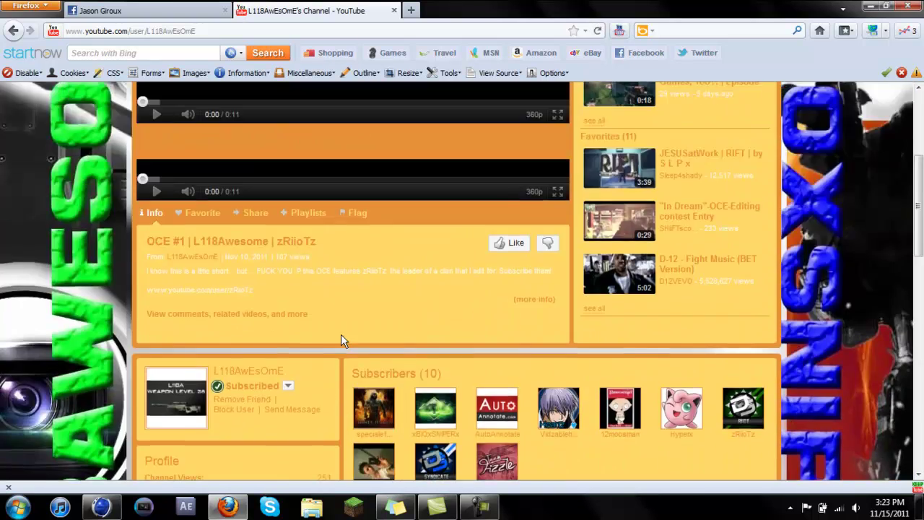
scroll(341, 334, up, 5)
Return to the signed-in account's own channel and look over its featured video and recommended channels.
click(736, 103)
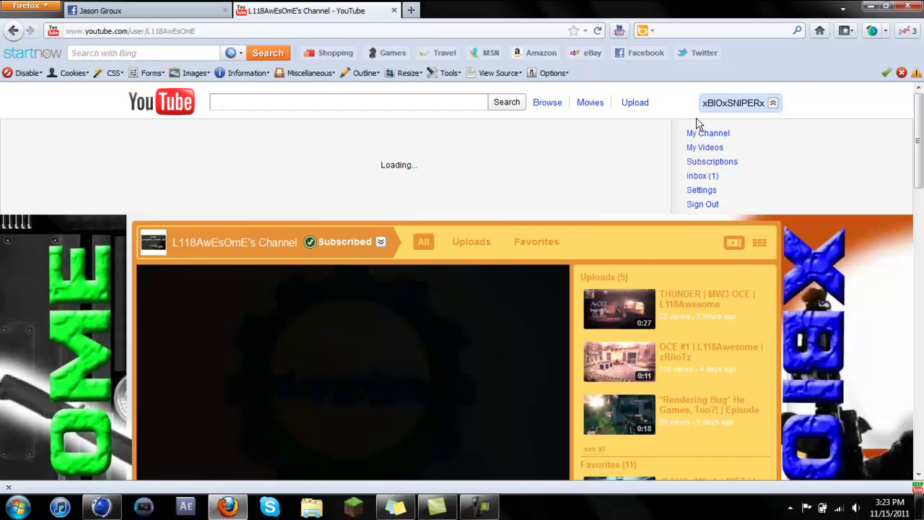
click(697, 135)
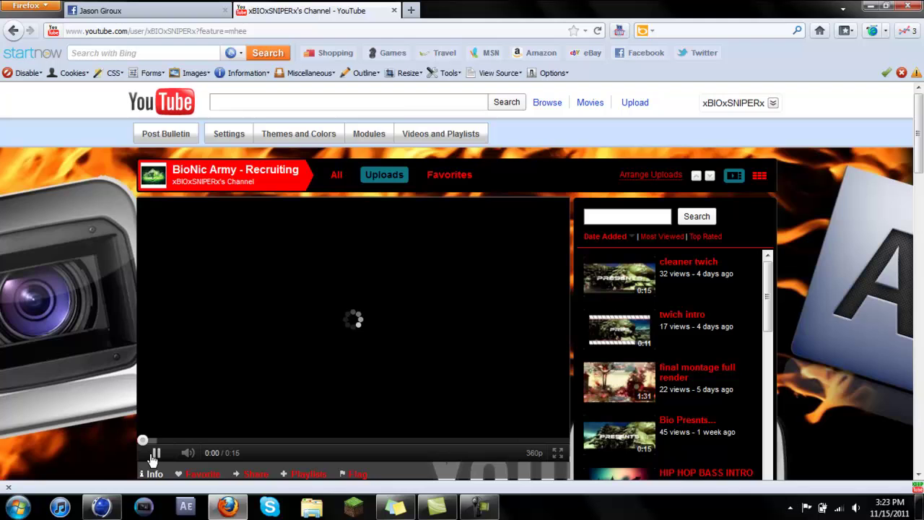
scroll(82, 354, down, 5)
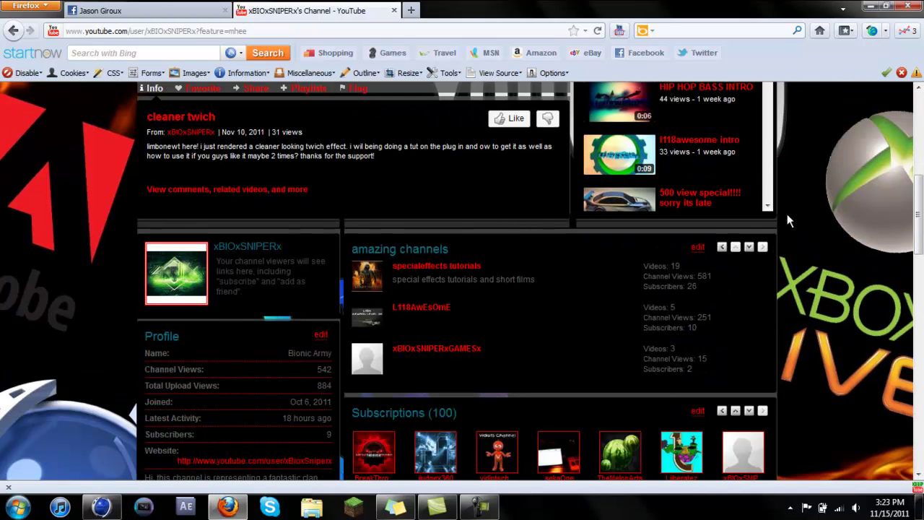
scroll(849, 208, down, 3)
scroll(844, 199, up, 6)
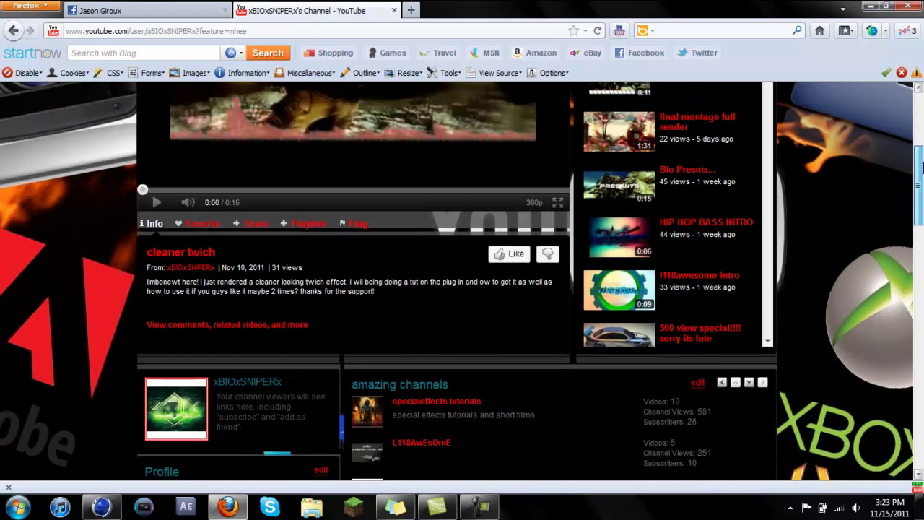
Play the HIP HOP BASS INTRO video from the channel's uploads and pause it at 0:03.
click(622, 341)
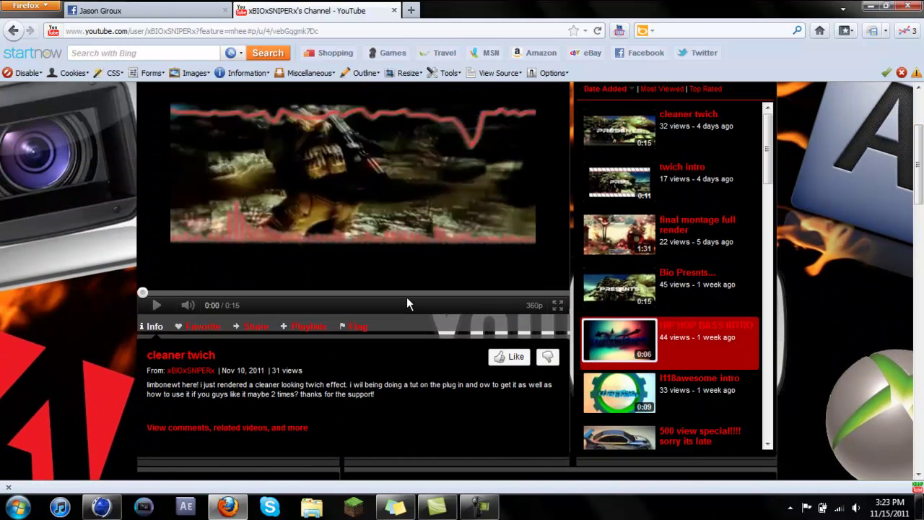
scroll(83, 253, up, 4)
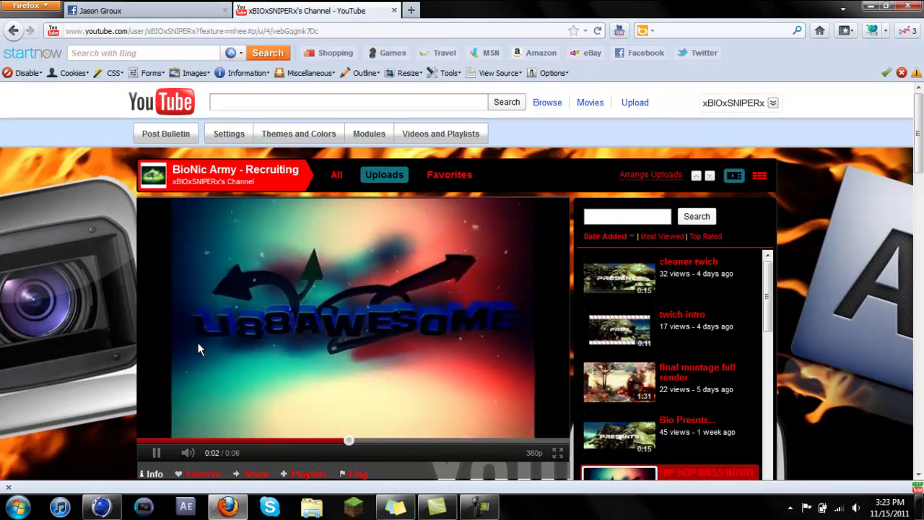
click(291, 362)
Browse the uploads list for the channel's older intros, gun sync edits and tutorials, and view the paused video's description.
scroll(845, 315, down, 2)
scroll(732, 332, down, 3)
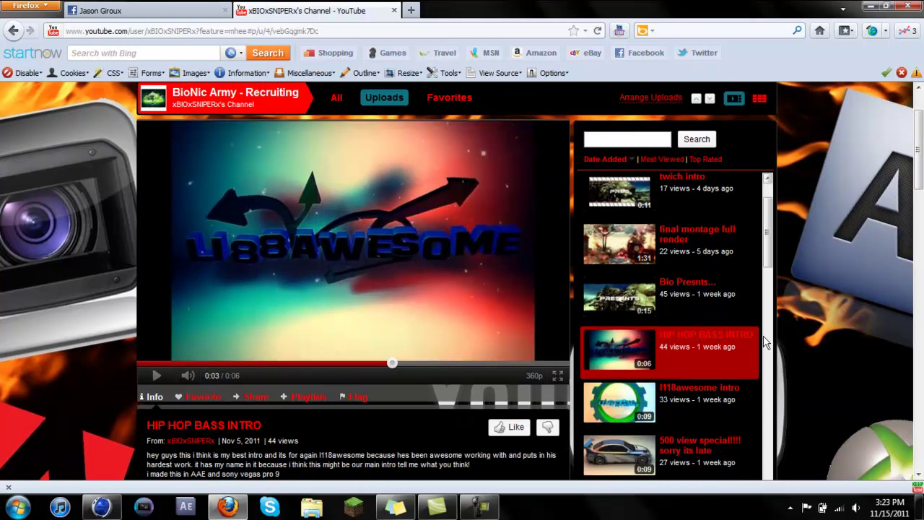
scroll(733, 337, down, 3)
scroll(679, 310, up, 2)
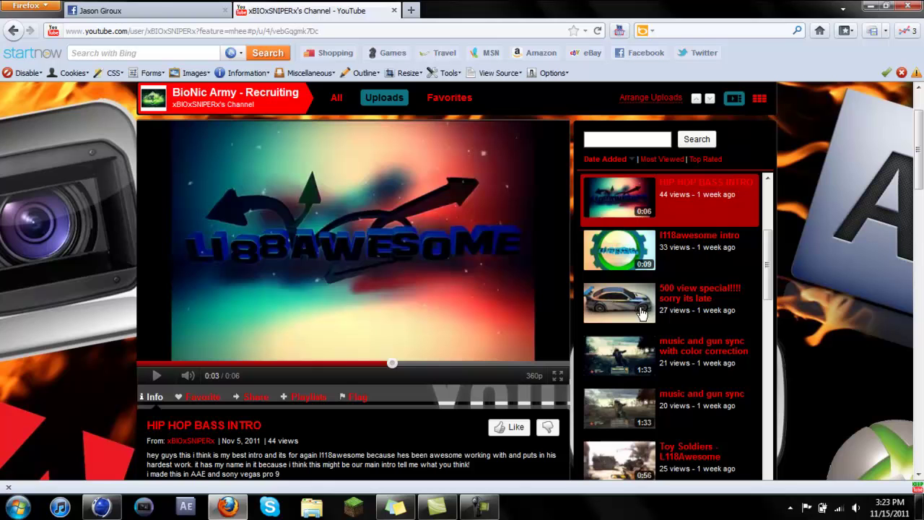
scroll(765, 273, down, 3)
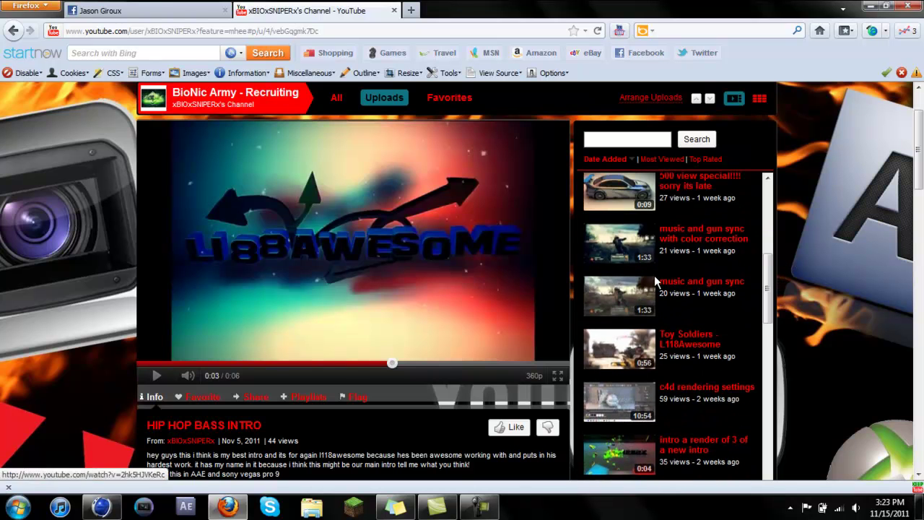
scroll(794, 303, down, 4)
scroll(794, 297, up, 6)
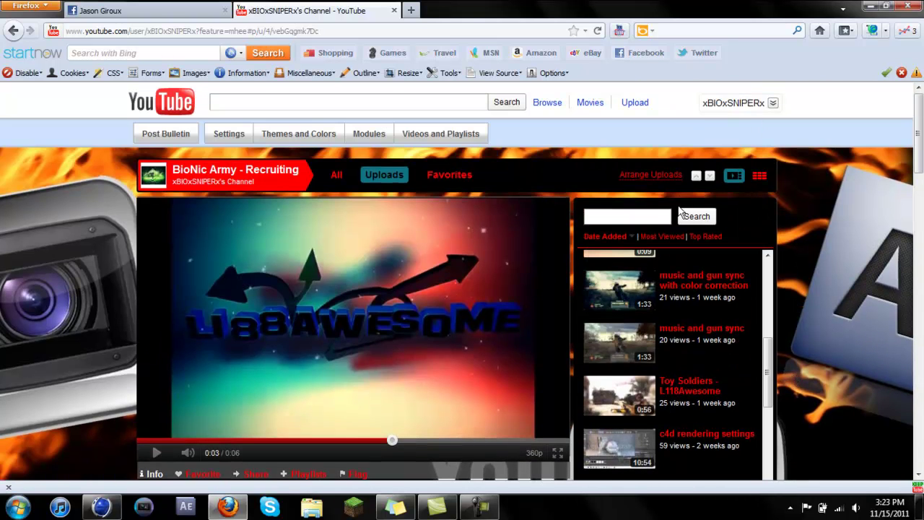
scroll(419, 288, down, 5)
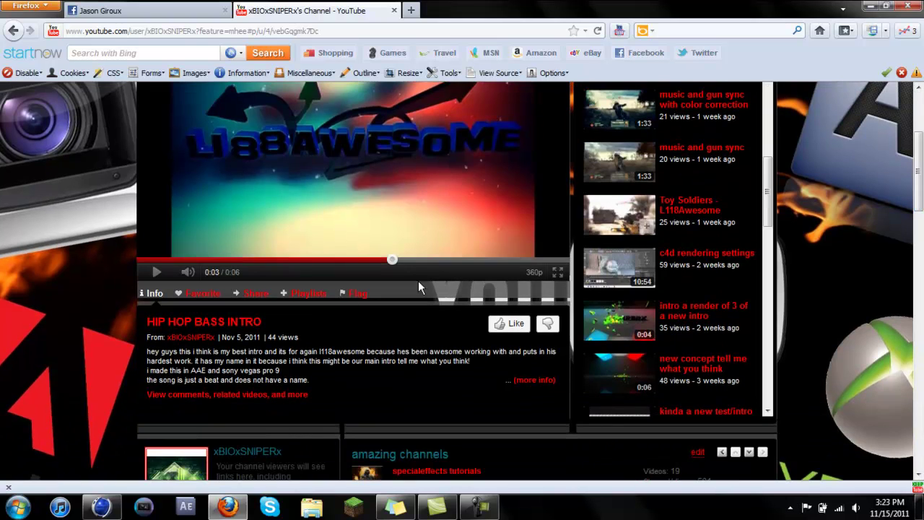
click(100, 507)
click(100, 507)
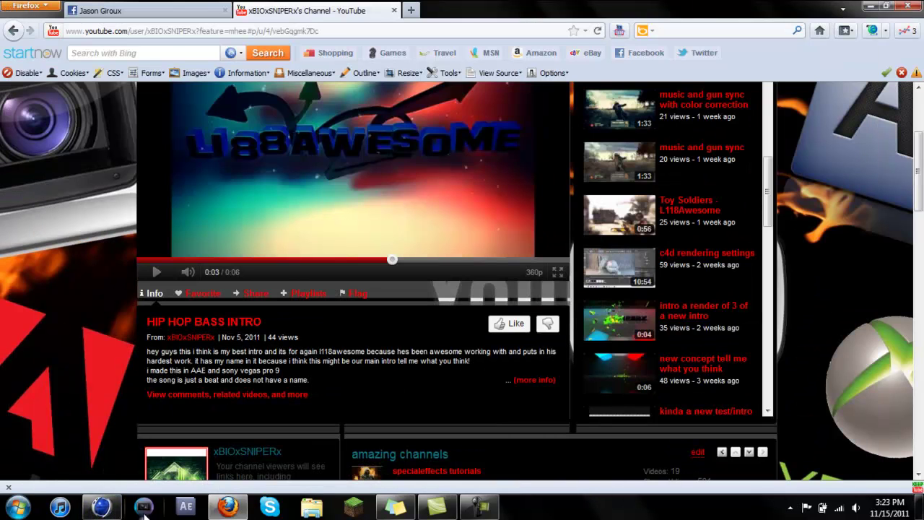
Search the computer's installed programs for "dream" and for "adobe", and dismiss the search.
click(20, 506)
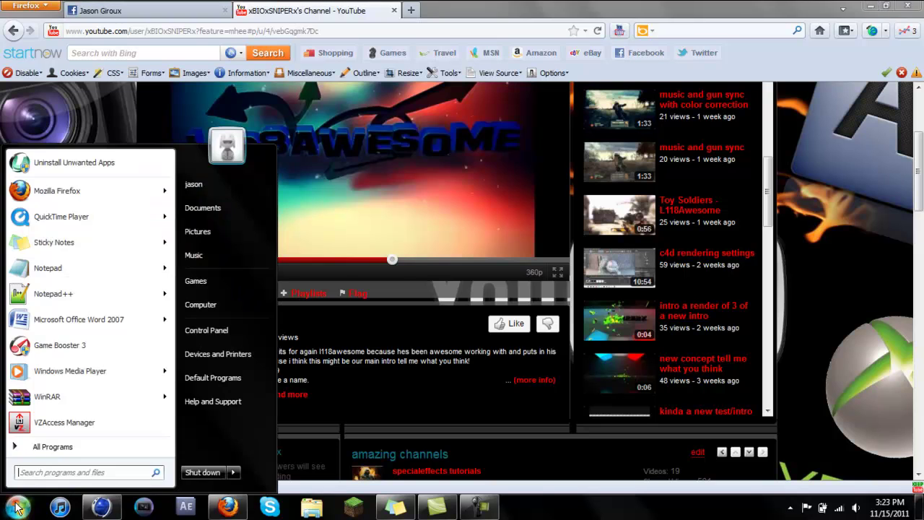
click(80, 472)
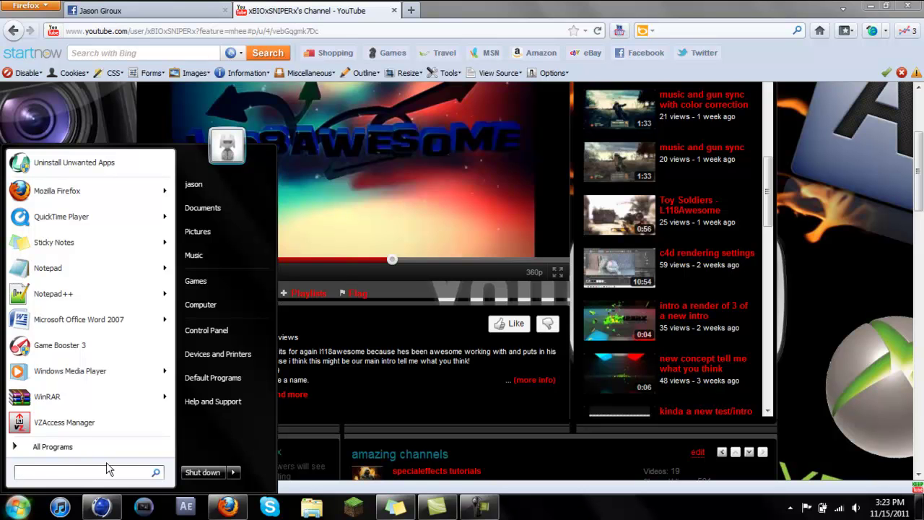
text(dream)
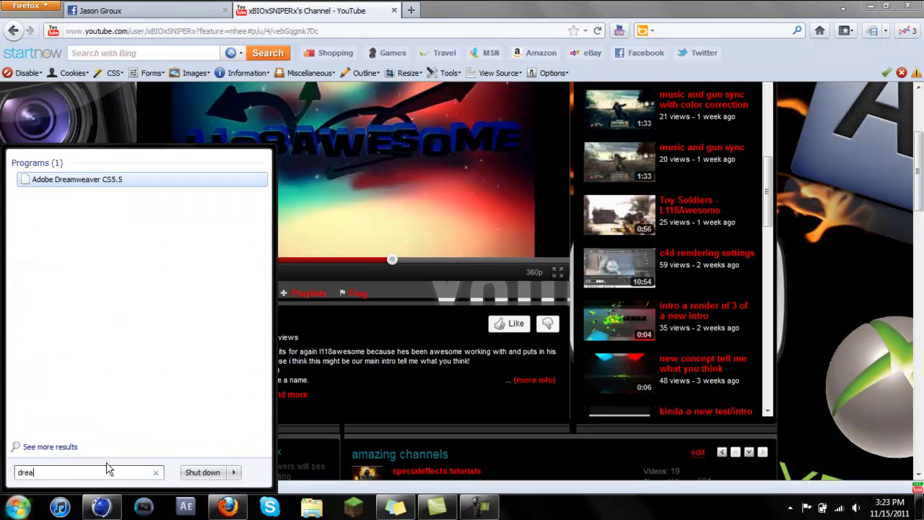
key(BackSpace)
key(BackSpace)
key(BackSpace)
key(BackSpace)
key(BackSpace)
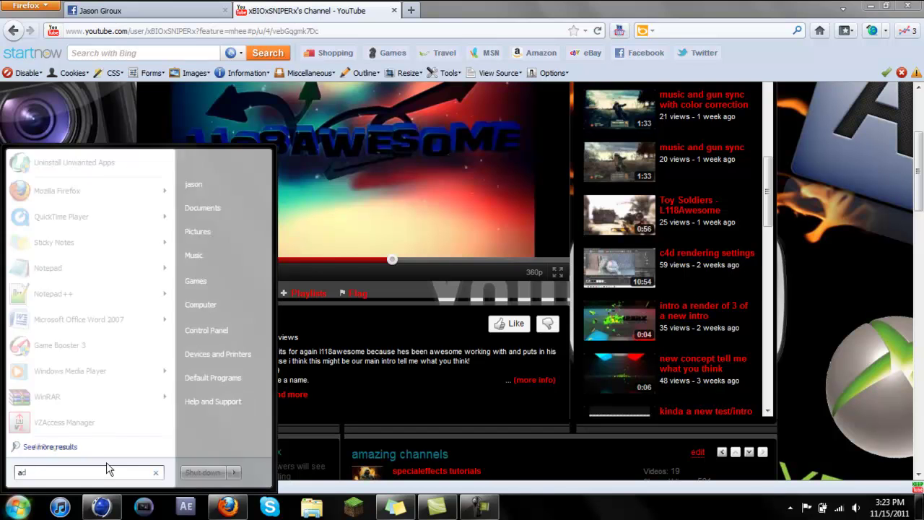
text(adobe)
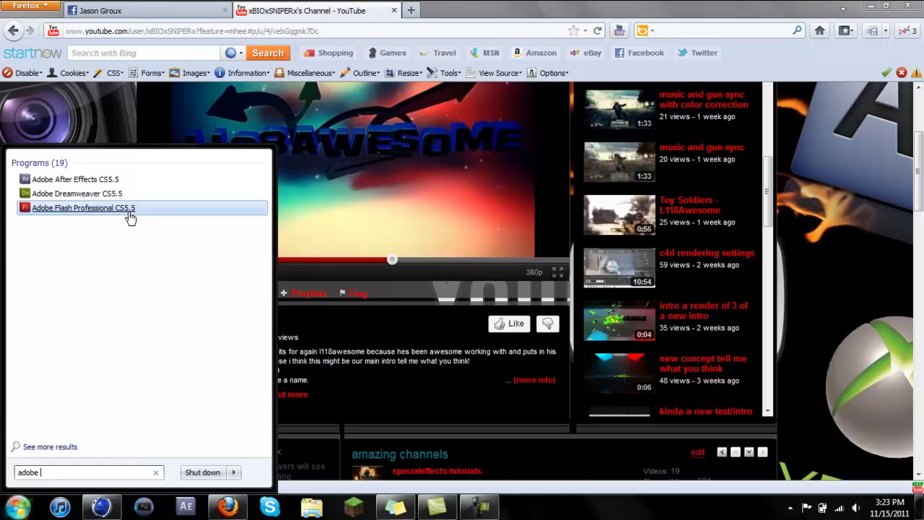
click(471, 415)
Look through the channel page's subscribers, friends, recent activity and comments, and return to the featured video.
scroll(471, 422, down, 15)
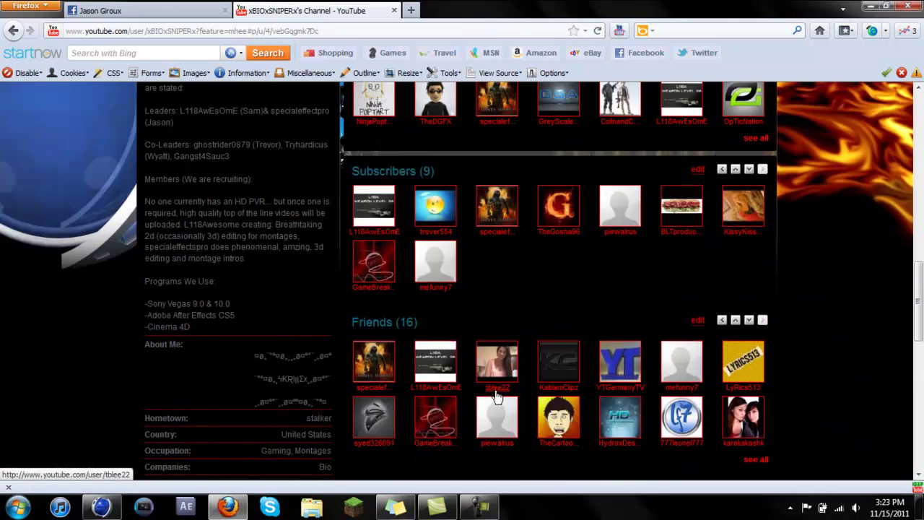
scroll(505, 407, down, 3)
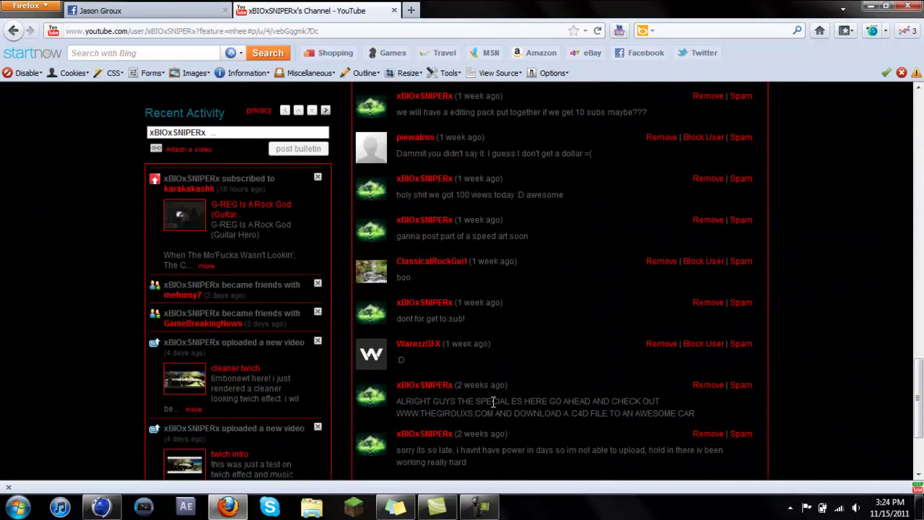
scroll(492, 401, down, 3)
scroll(478, 392, up, 8)
scroll(476, 392, up, 15)
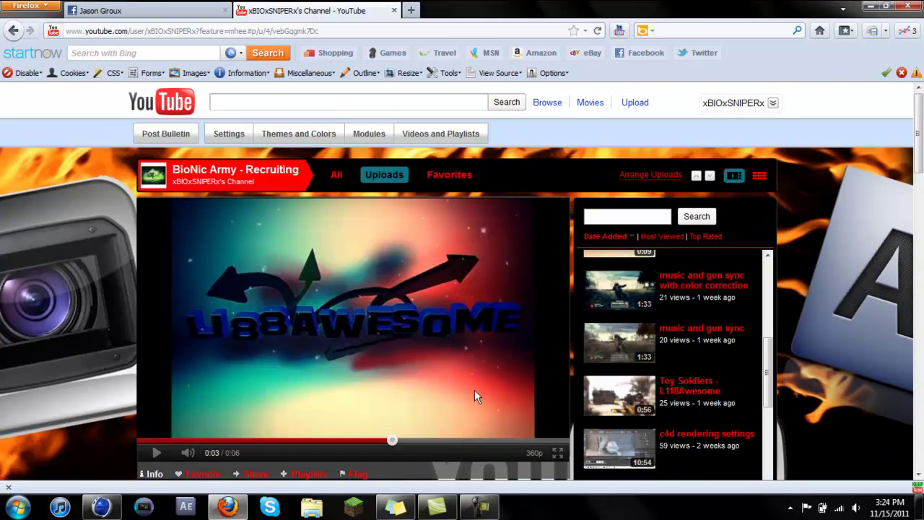
Examine the channel's profile details, its amazing channels list and its subscriptions.
click(734, 102)
scroll(284, 330, down, 7)
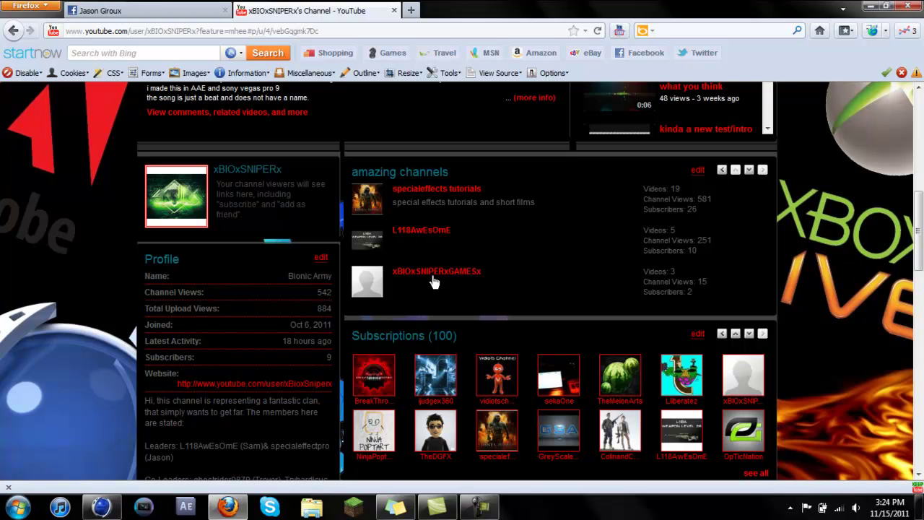
scroll(373, 300, down, 2)
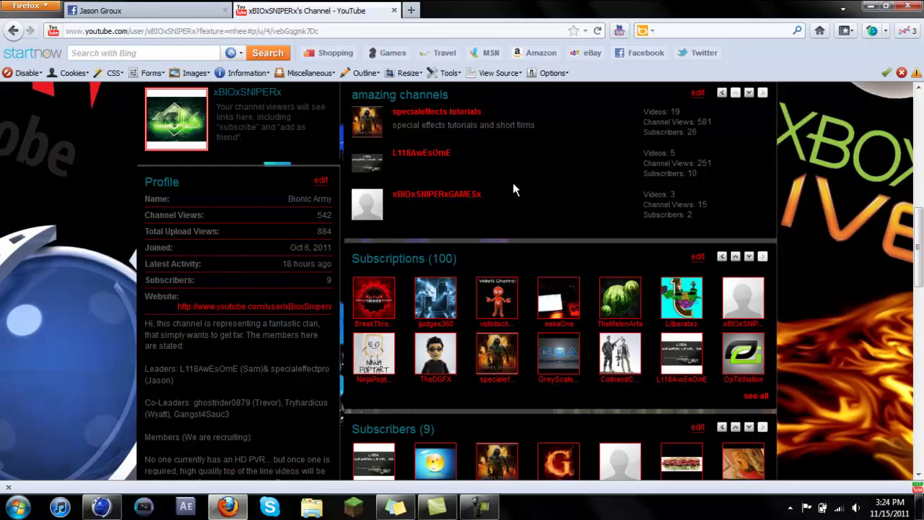
scroll(516, 207, up, 10)
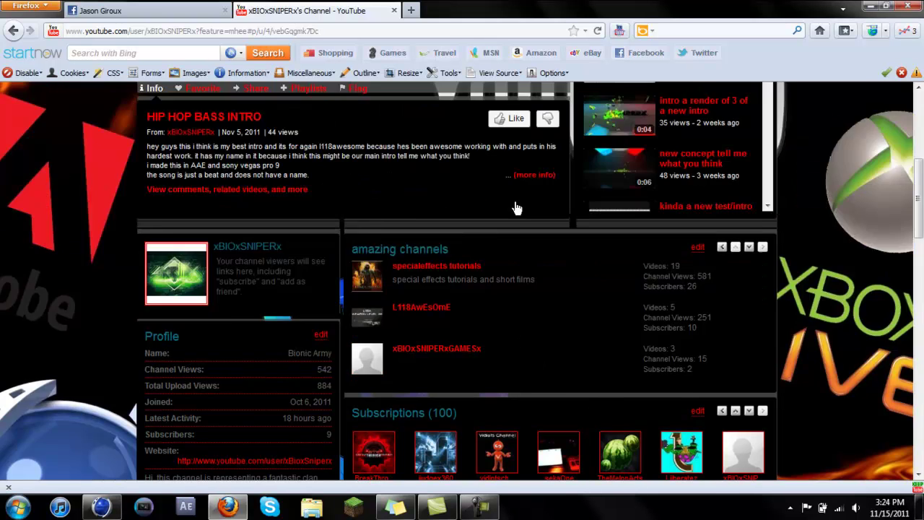
scroll(299, 322, down, 5)
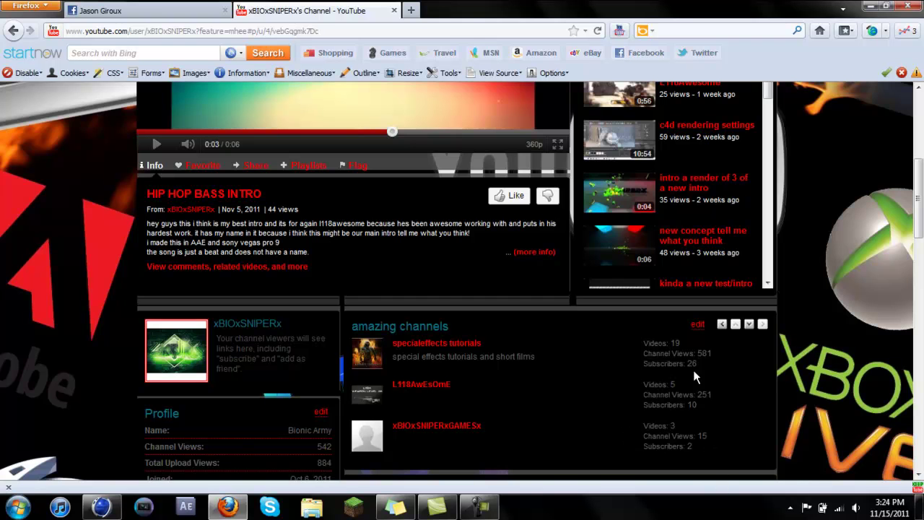
scroll(831, 258, up, 7)
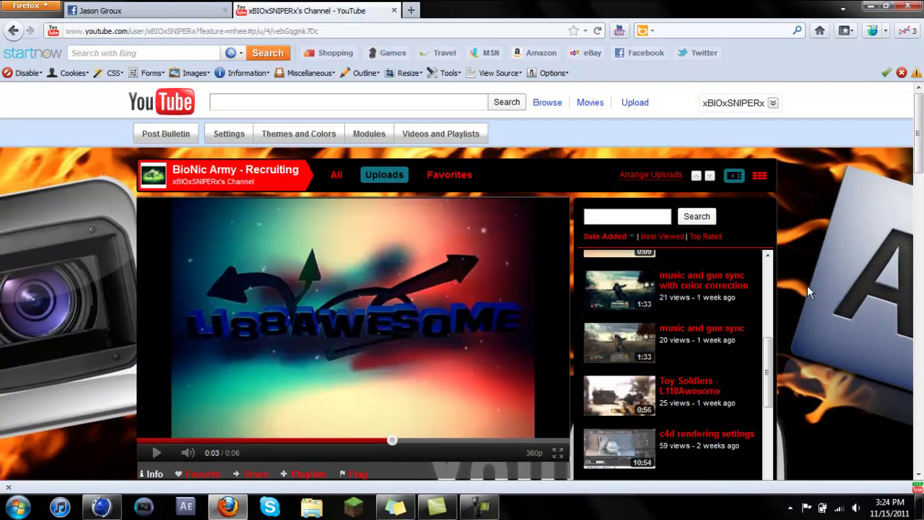
Open the xBIOxSNIPERxGAMESx channel from the amazing channels list and look over its uploads and recent activity.
scroll(31, 282, down, 5)
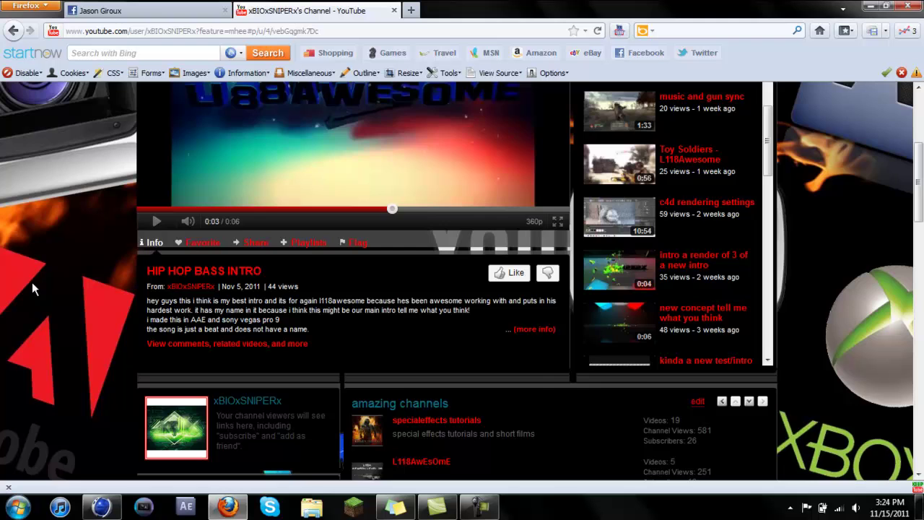
scroll(359, 361, down, 5)
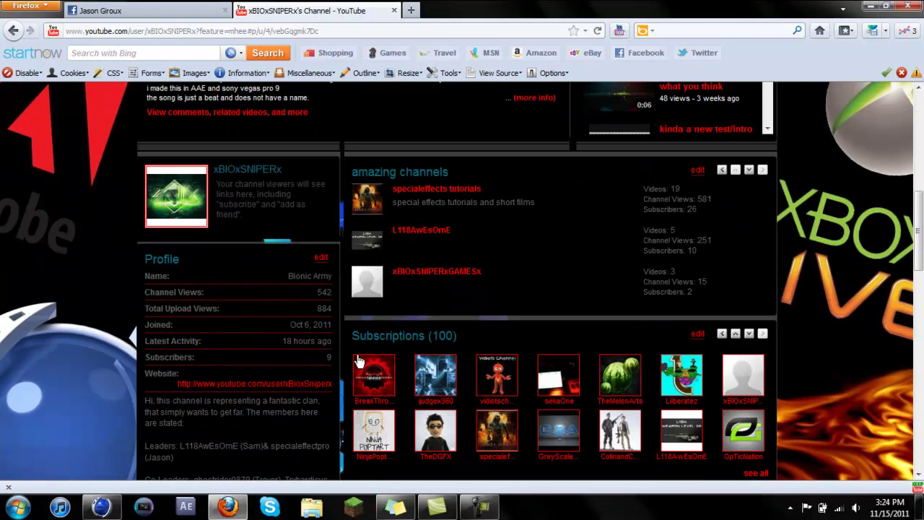
click(434, 273)
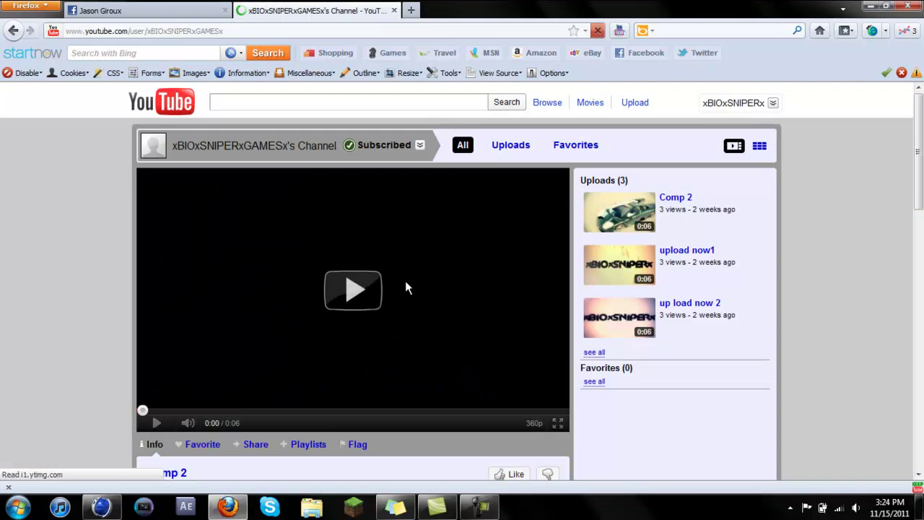
scroll(361, 341, down, 15)
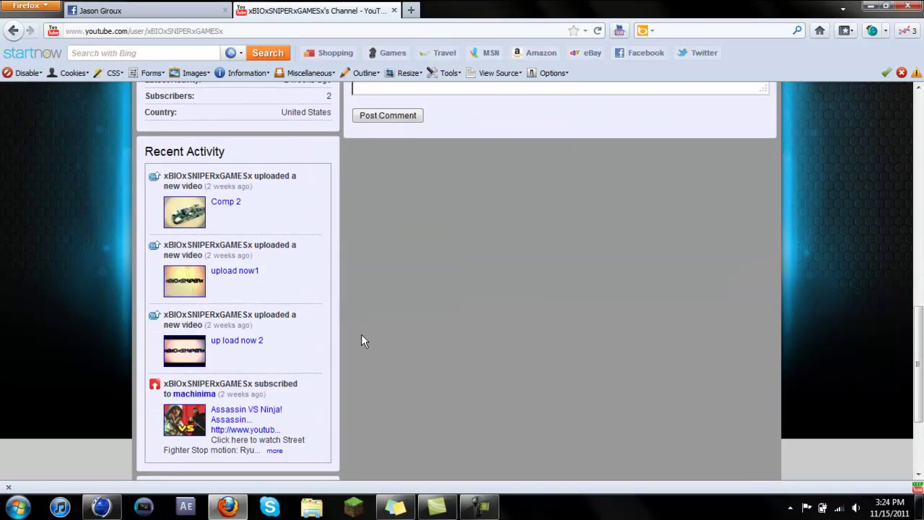
scroll(361, 335, up, 9)
Go back to the BioNic Army channel and pause its HIP HOP BASS INTRO video near the start.
click(16, 30)
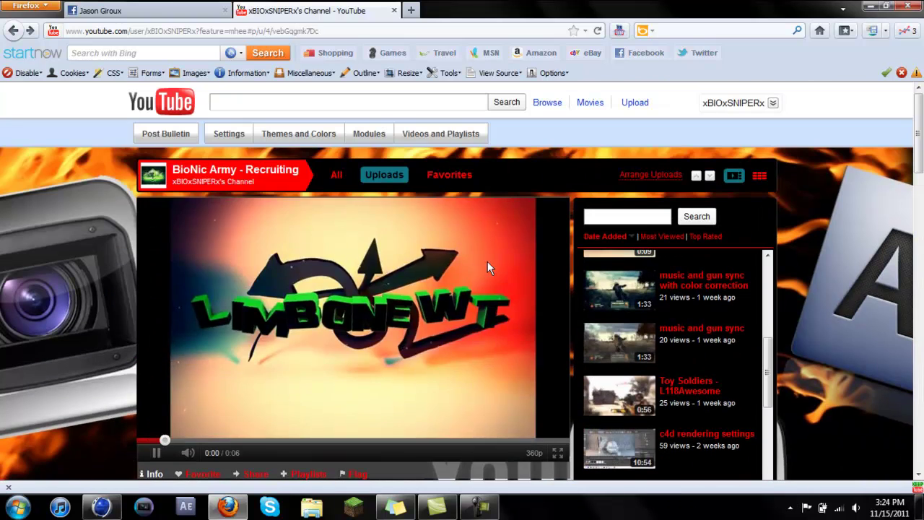
click(371, 316)
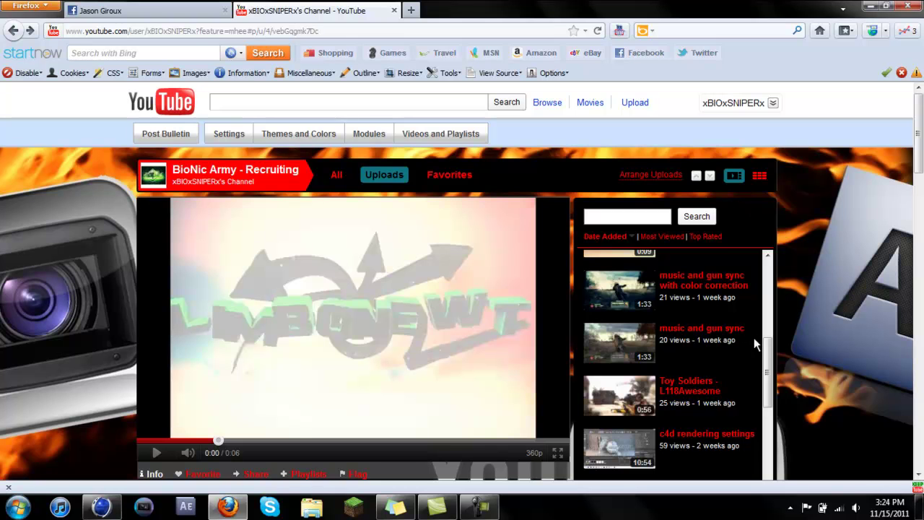
scroll(818, 309, down, 6)
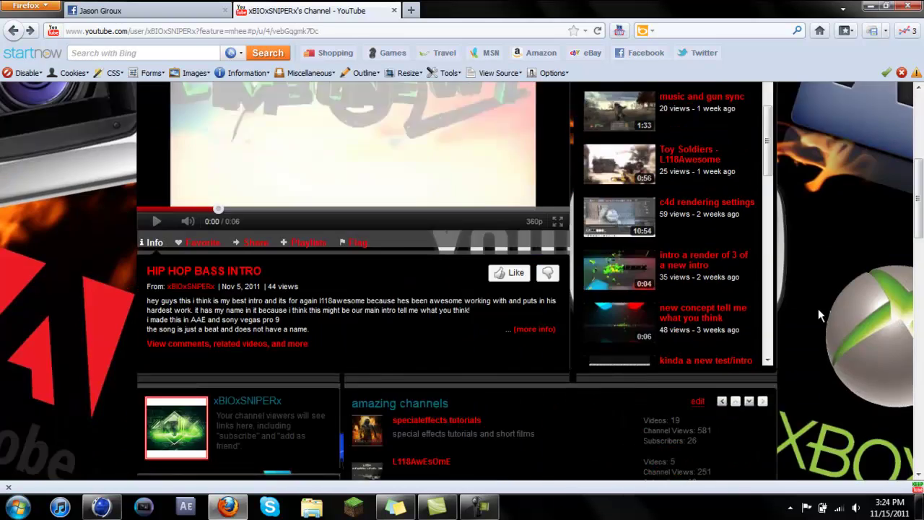